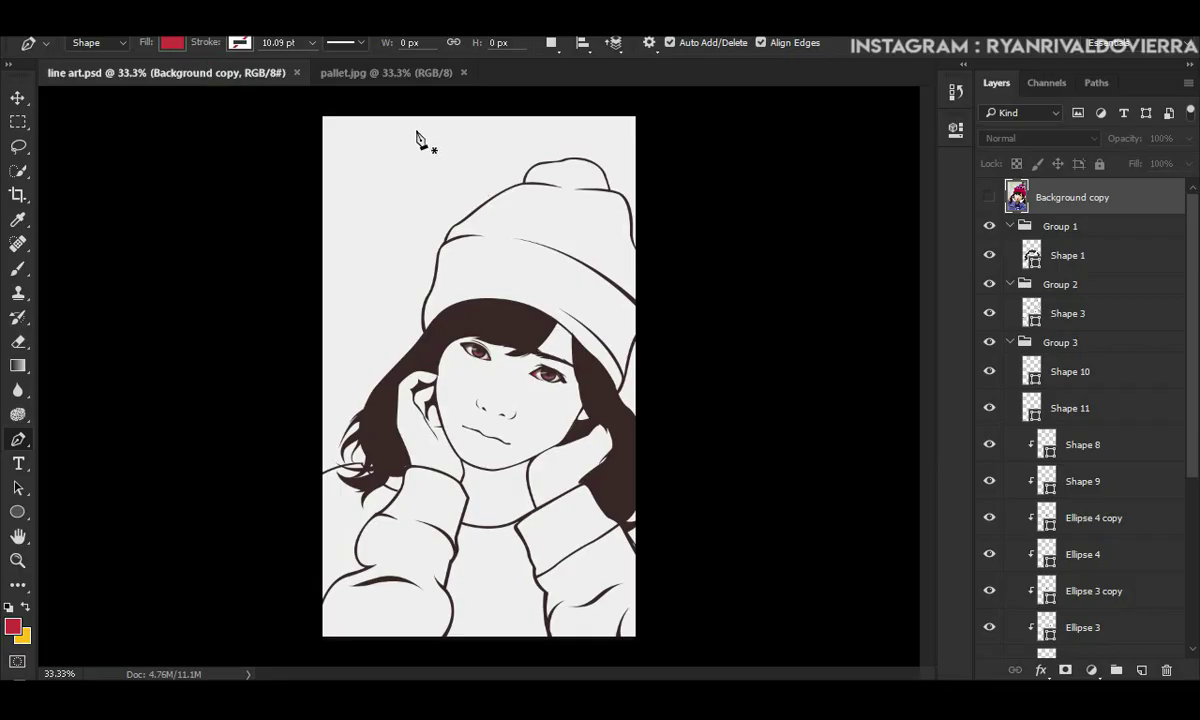
Step: Sample the muted red c95351 from pallet.jpg as the foreground colour, then return to line art.psd
{"action": "left_click", "coordinate": [368, 73]}
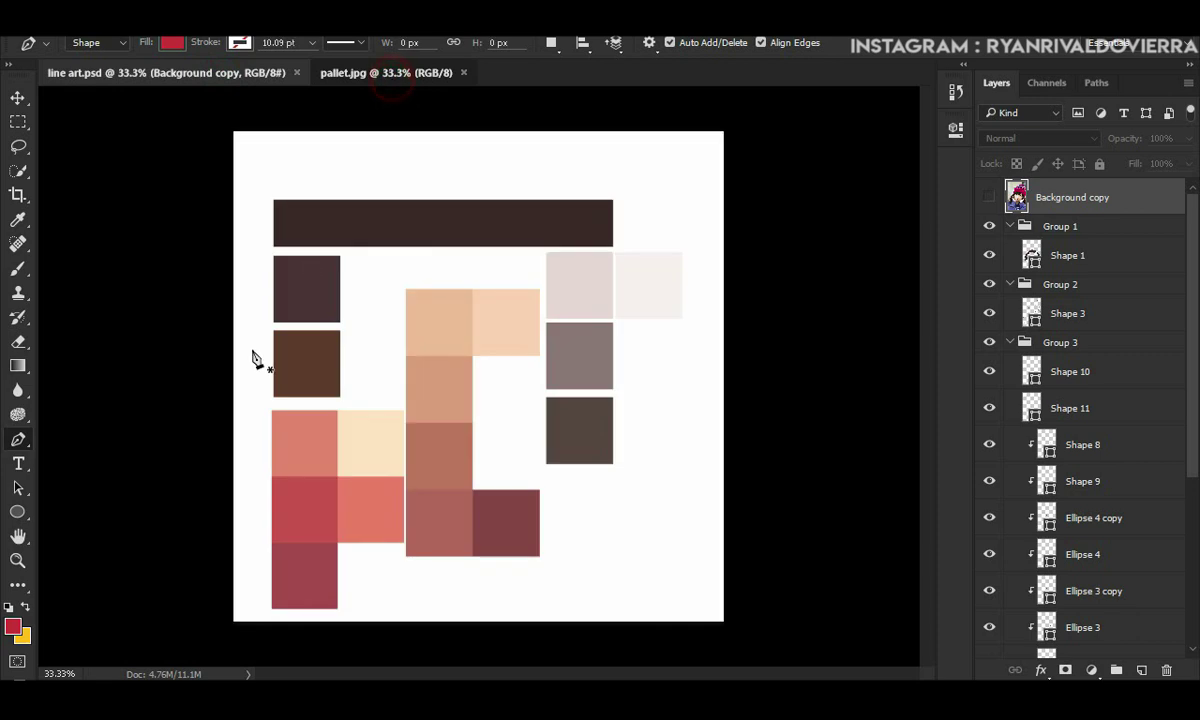
{"action": "left_click", "coordinate": [13, 625]}
{"action": "left_click", "coordinate": [321, 503]}
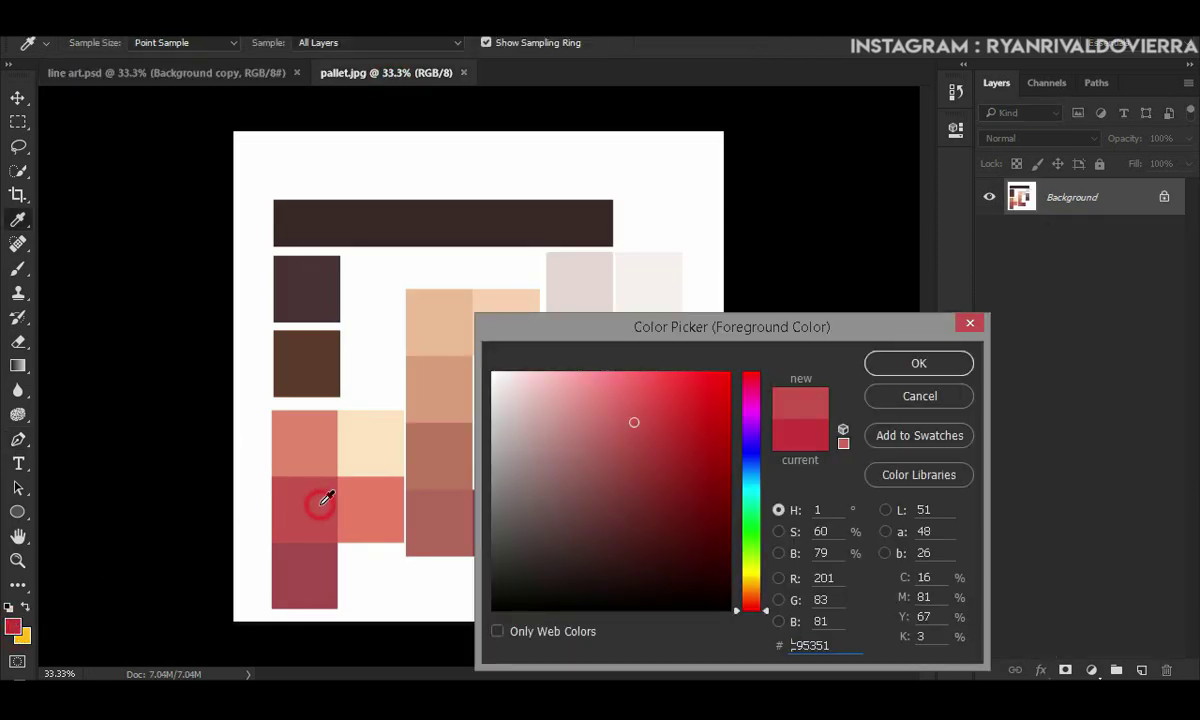
{"action": "left_click", "coordinate": [883, 372]}
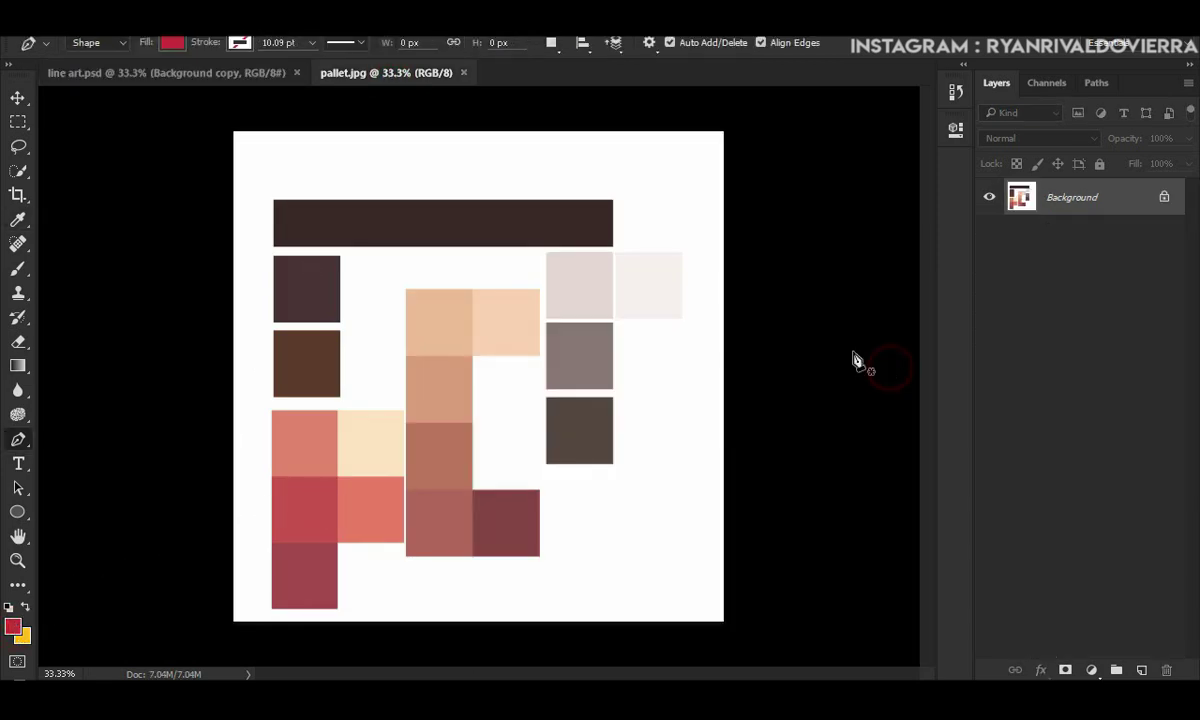
{"action": "left_click", "coordinate": [170, 66]}
Step: Collapse Group 3 and create a new Group 4 with an empty Layer 1 above Rectangle 1
{"action": "scroll", "coordinate": [452, 448], "scroll_direction": "up", "scroll_amount": 2}
{"action": "scroll", "coordinate": [455, 448], "scroll_direction": "up", "scroll_amount": 2}
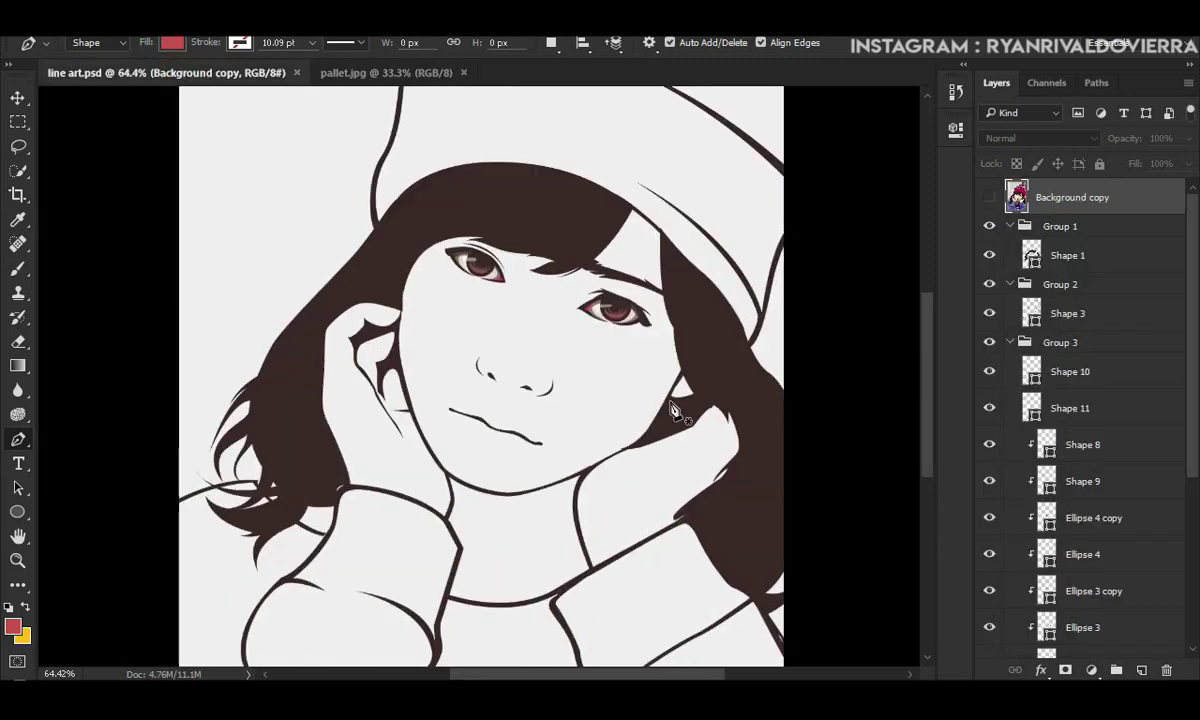
{"action": "scroll", "coordinate": [1060, 470], "scroll_direction": "down", "scroll_amount": 3}
{"action": "scroll", "coordinate": [1040, 370], "scroll_direction": "up", "scroll_amount": 3}
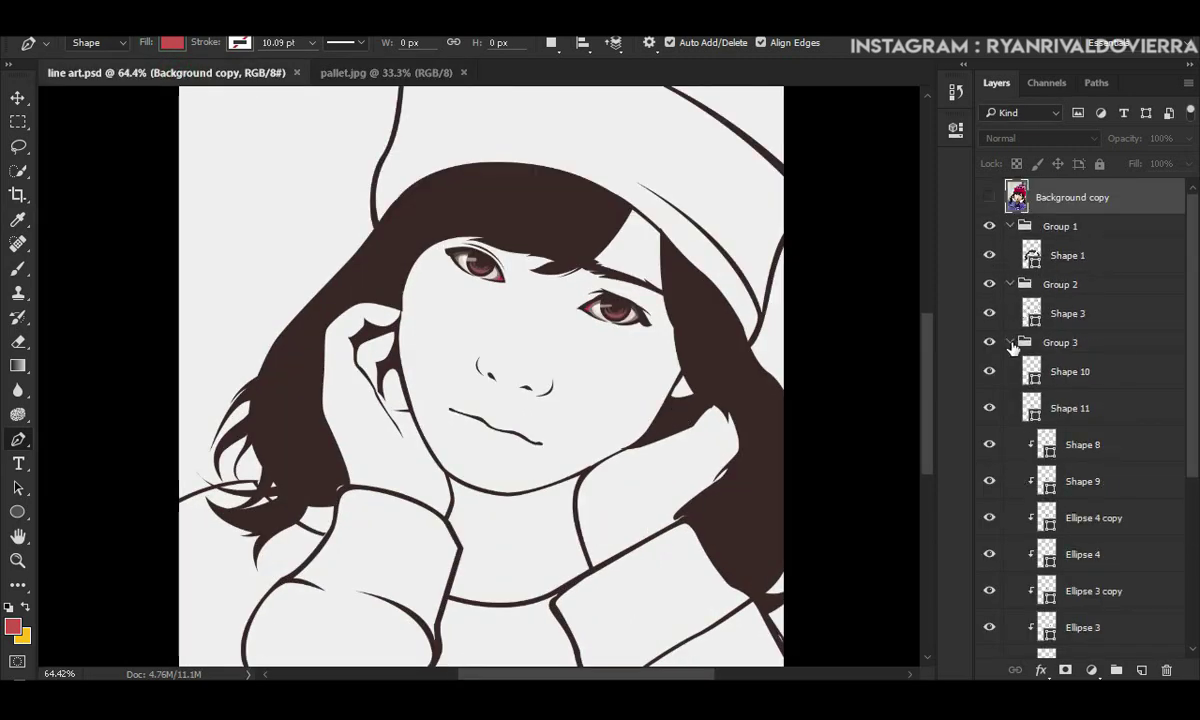
{"action": "left_click", "coordinate": [1011, 342]}
{"action": "left_click", "coordinate": [1075, 380]}
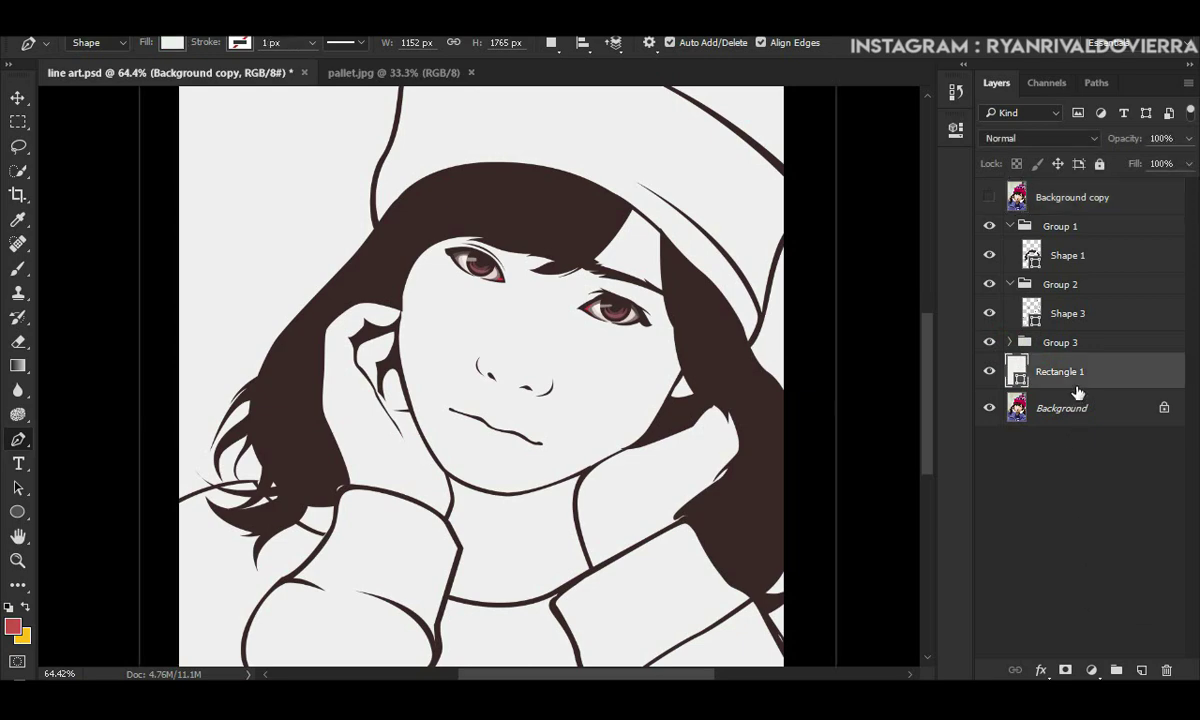
{"action": "left_click", "coordinate": [1116, 670]}
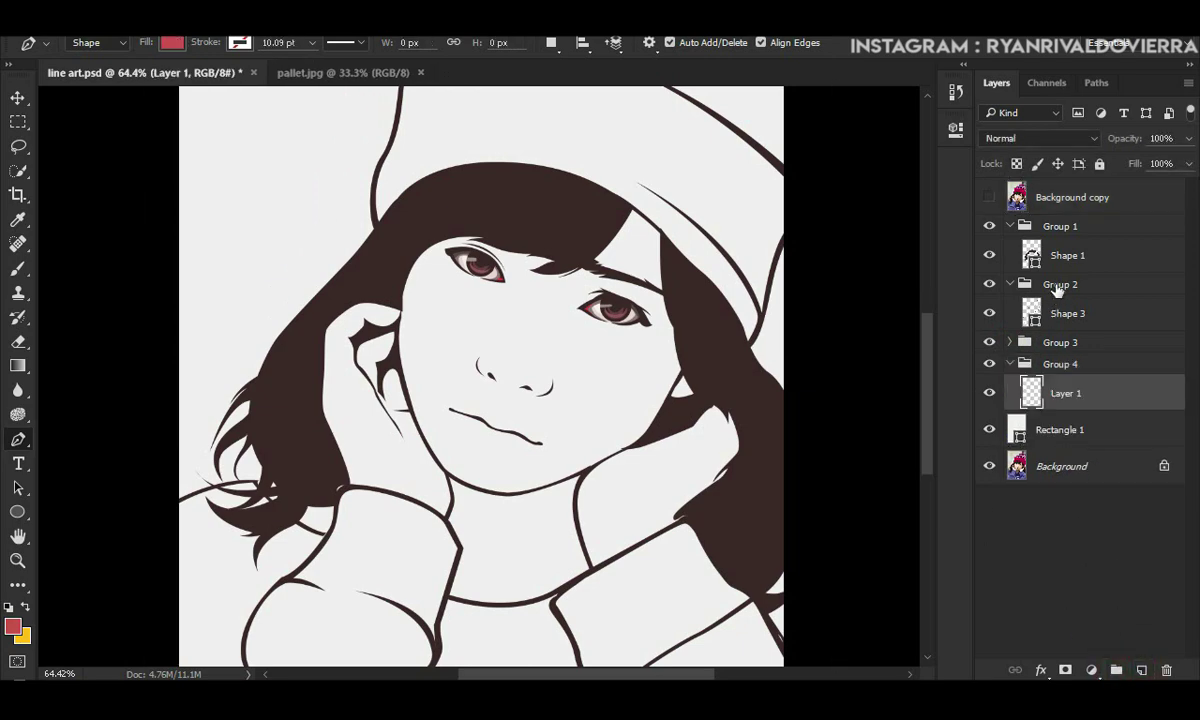
Step: Show the Background copy reference photo, zoom to the lips and place the first lip-outline anchor
{"action": "left_click", "coordinate": [988, 198]}
{"action": "scroll", "coordinate": [500, 448], "scroll_direction": "up", "scroll_amount": 3}
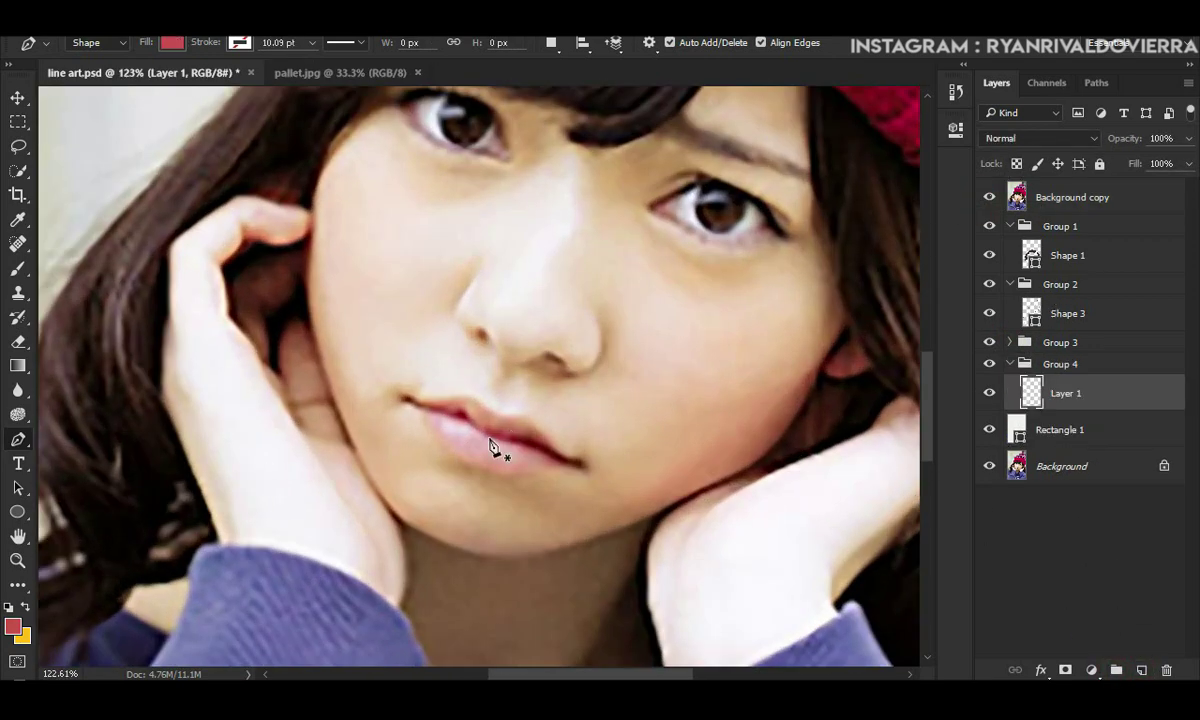
{"action": "scroll", "coordinate": [514, 434], "scroll_direction": "up", "scroll_amount": 2}
{"action": "scroll", "coordinate": [505, 412], "scroll_direction": "up", "scroll_amount": 2}
{"action": "left_click", "coordinate": [493, 403]}
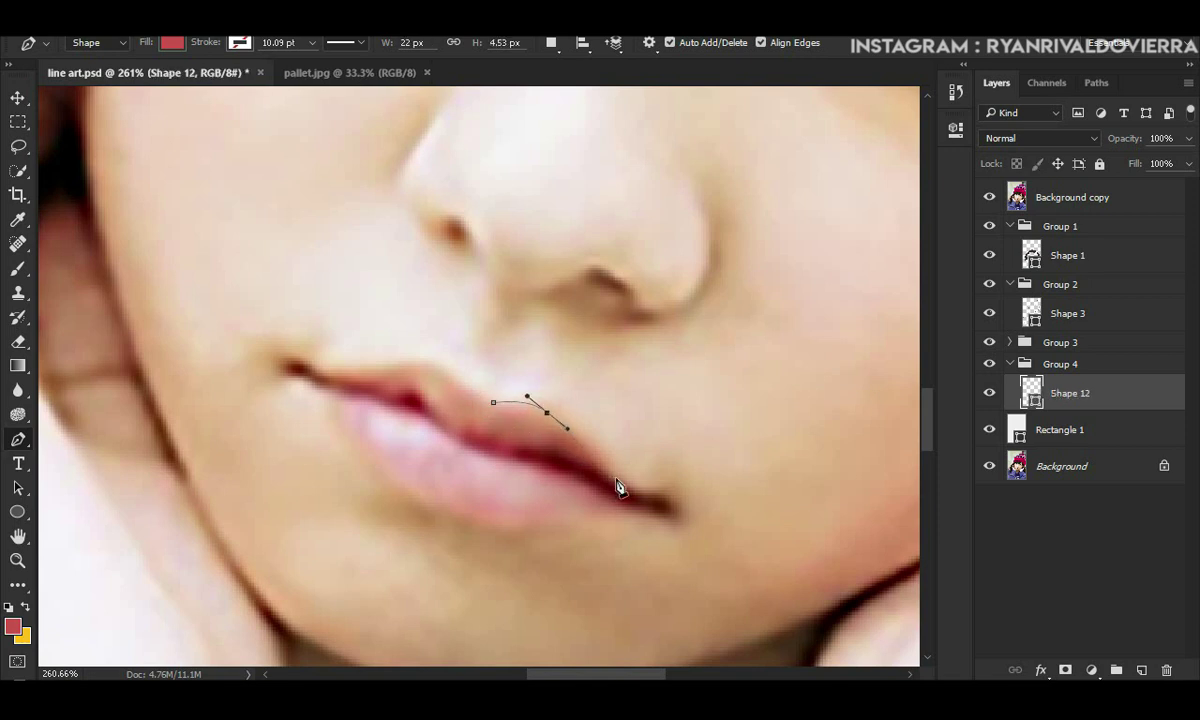
Step: Trace the Shape 12 outline around both lips with curved Pen anchors
{"action": "left_click", "coordinate": [646, 497]}
{"action": "key", "text": "ctrl+z"}
{"action": "left_click_drag", "start_coordinate": [547, 410], "coordinate": [562, 421]}
{"action": "left_click_drag", "start_coordinate": [655, 505], "coordinate": [613, 515]}
{"action": "left_click_drag", "start_coordinate": [444, 508], "coordinate": [355, 443]}
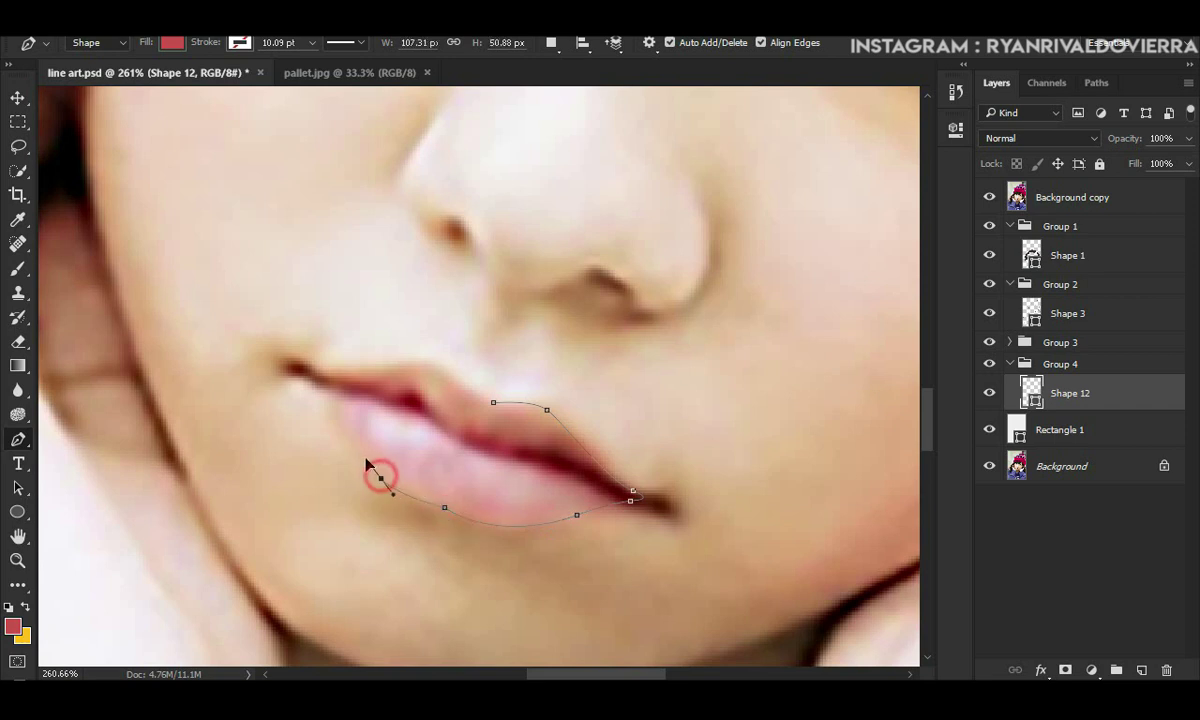
{"action": "mouse_move", "coordinate": [321, 383]}
{"action": "left_mouse_down"}
{"action": "mouse_move", "coordinate": [458, 375]}
{"action": "mouse_move", "coordinate": [510, 408]}
{"action": "mouse_move", "coordinate": [487, 403]}
{"action": "left_mouse_up"}
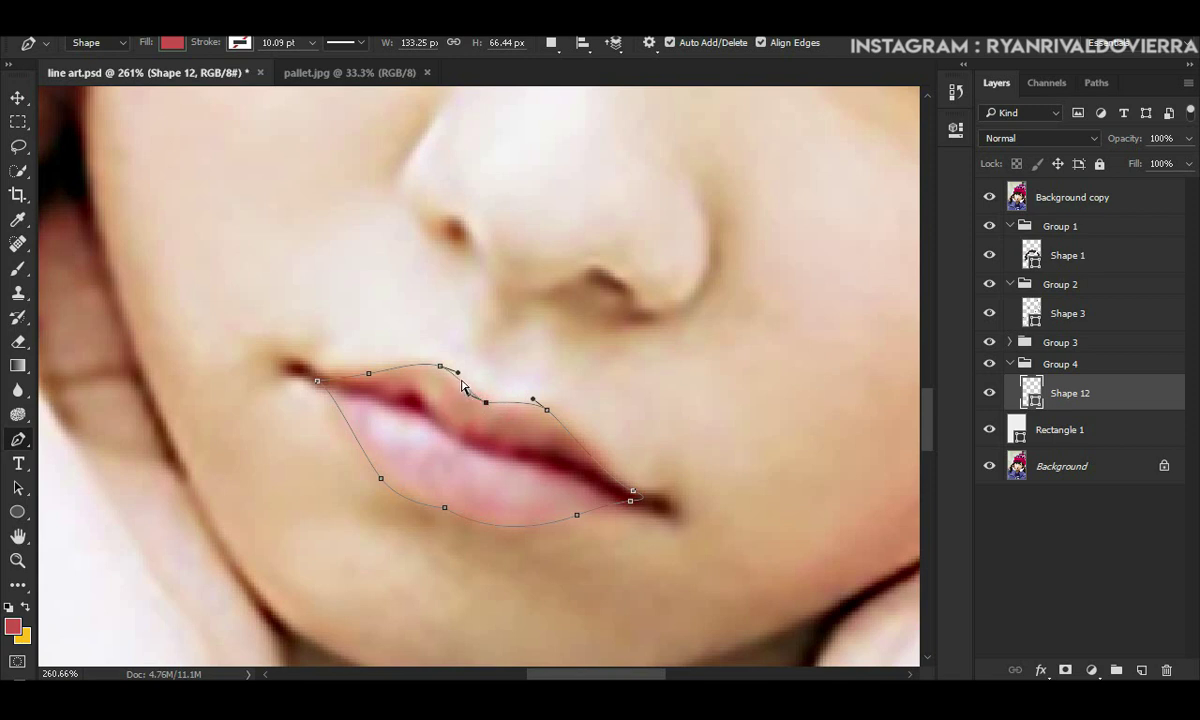
Step: Refine the upper- and lower-lip curves and nudge the left lip corner outward
{"action": "left_click_drag", "start_coordinate": [457, 374], "coordinate": [465, 373]}
{"action": "left_click", "coordinate": [484, 524]}
{"action": "left_click_drag", "start_coordinate": [487, 541], "coordinate": [490, 549]}
{"action": "left_click", "coordinate": [493, 540], "text": "ctrl"}
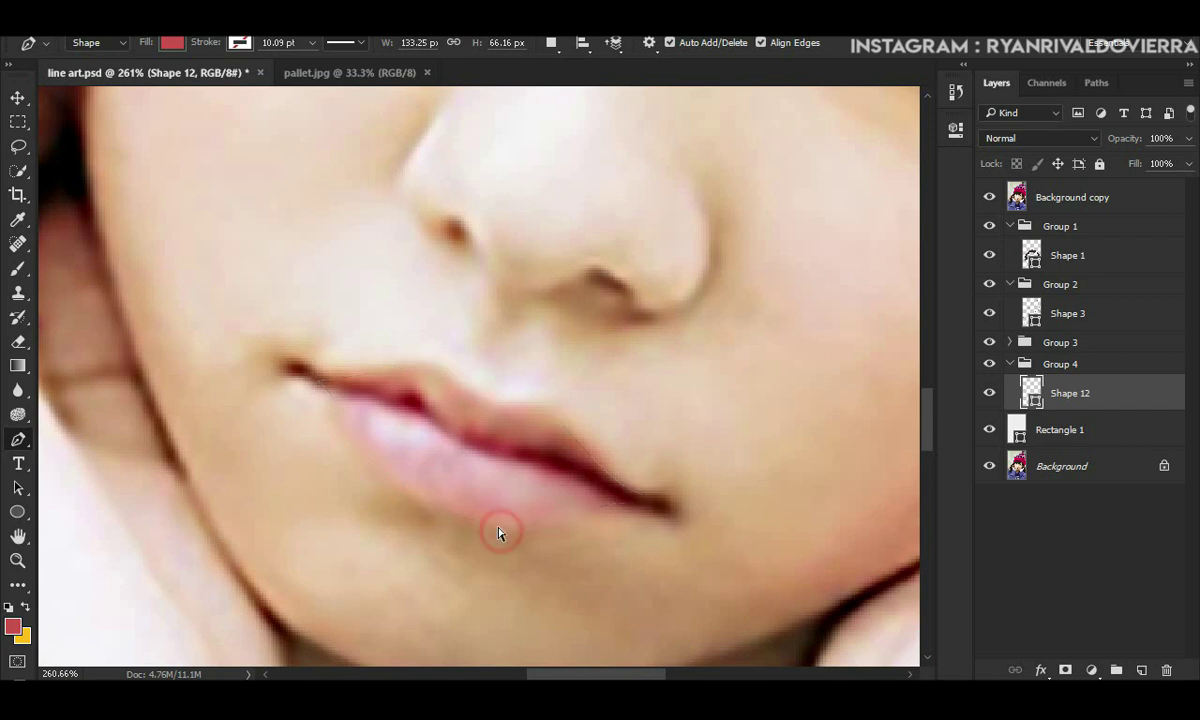
{"action": "left_click", "coordinate": [490, 521], "text": "ctrl"}
{"action": "left_click", "coordinate": [444, 507], "text": "ctrl"}
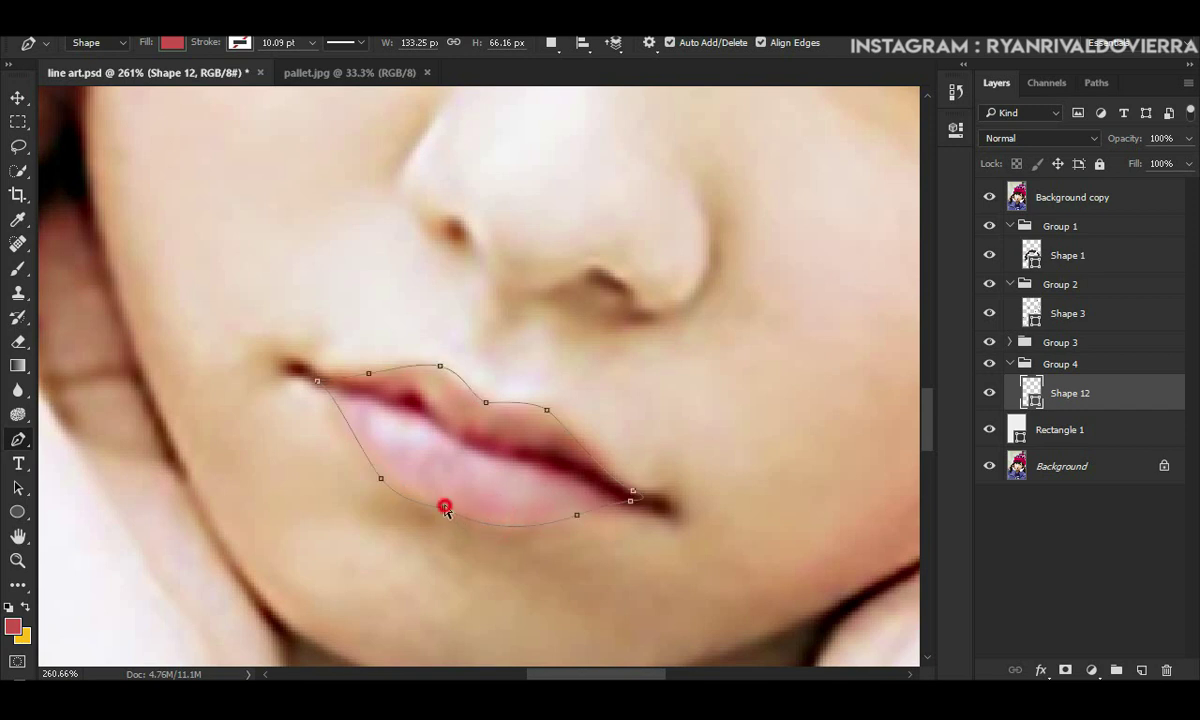
{"action": "left_click_drag", "start_coordinate": [490, 541], "coordinate": [491, 548]}
{"action": "left_click_drag", "start_coordinate": [316, 381], "coordinate": [311, 378]}
Step: Add an empty layer, hide the reference photo and align Shape 12's lip corner with the line
{"action": "left_click", "coordinate": [1136, 668]}
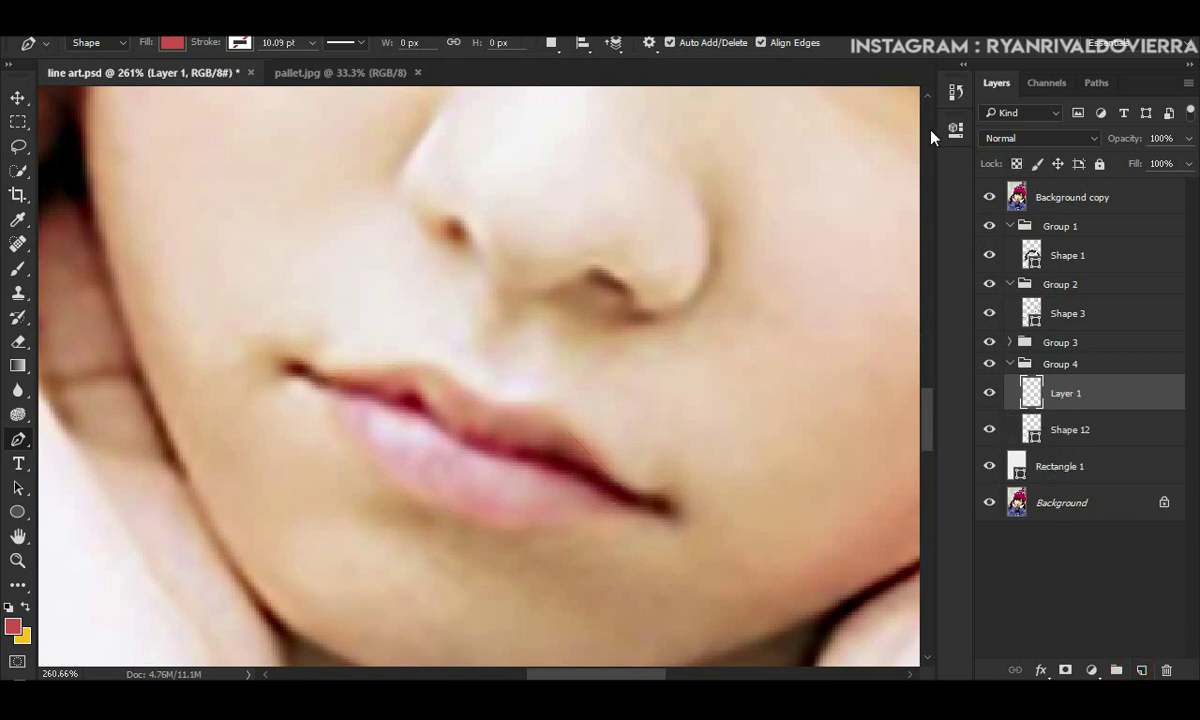
{"action": "left_click", "coordinate": [989, 197]}
{"action": "scroll", "coordinate": [931, 261], "scroll_direction": "down", "scroll_amount": 1}
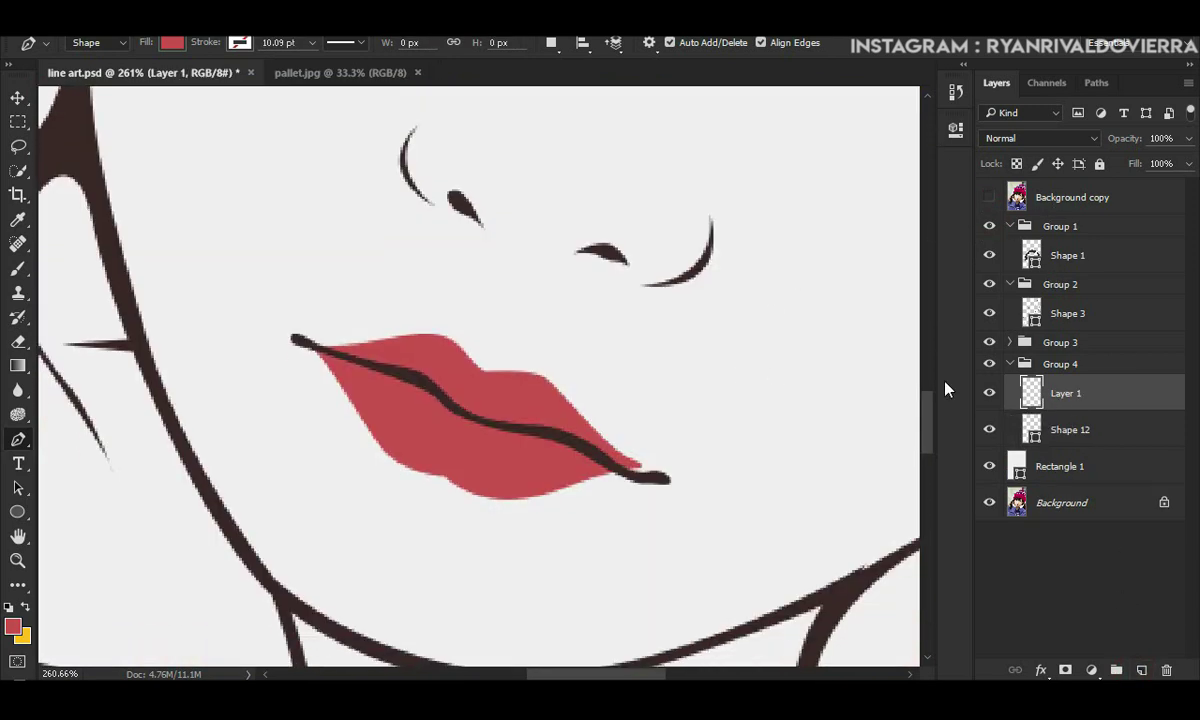
{"action": "left_click", "coordinate": [1078, 432]}
{"action": "left_click_drag", "start_coordinate": [645, 474], "coordinate": [635, 472]}
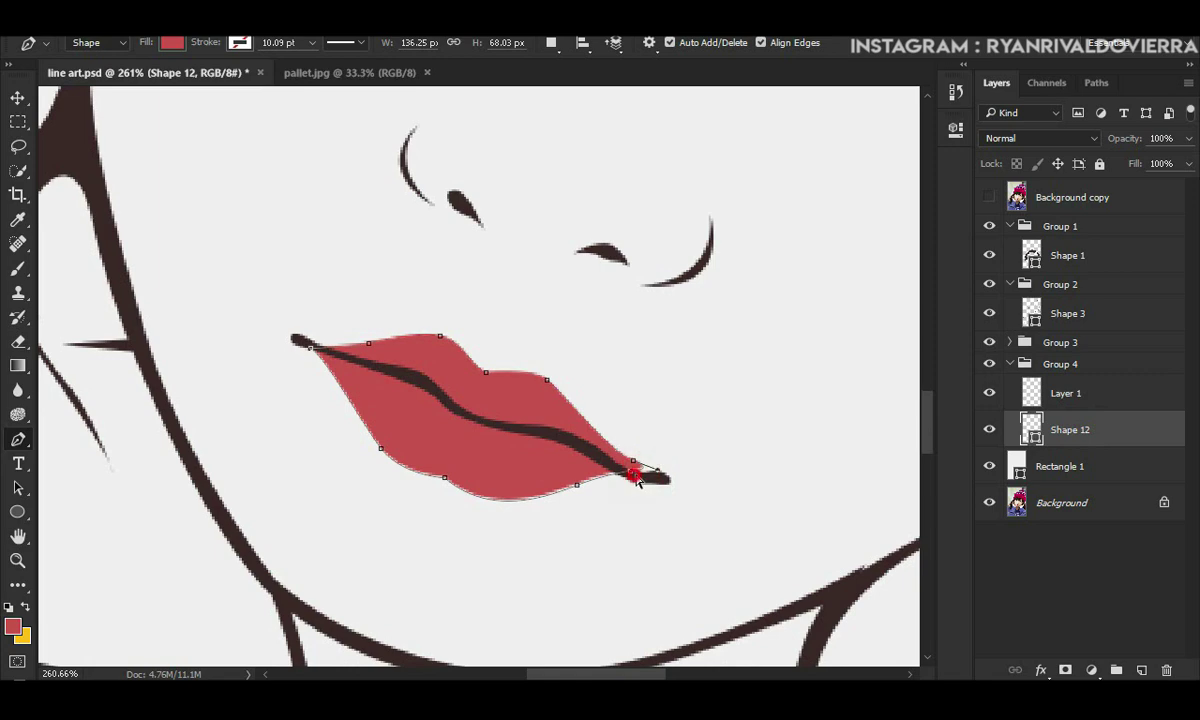
Step: Reselect the Shape 12 lip layer and display its path points for editing
{"action": "left_click", "coordinate": [1072, 197]}
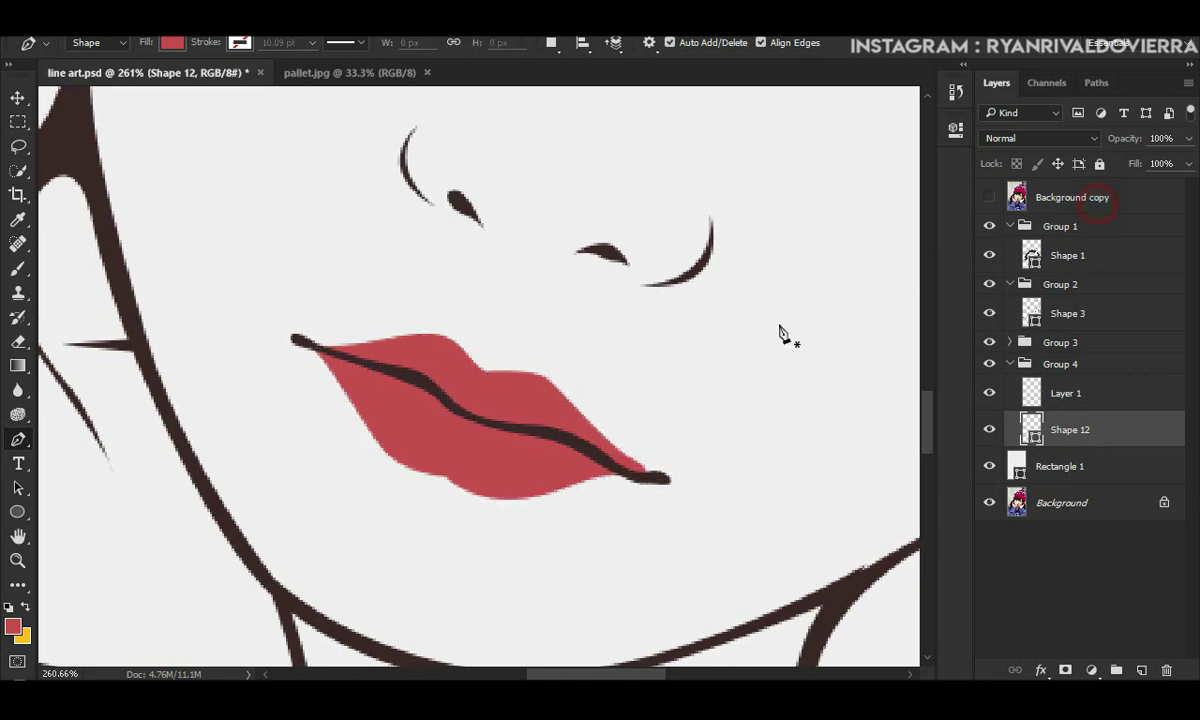
{"action": "scroll", "coordinate": [571, 396], "scroll_direction": "down", "scroll_amount": 1}
{"action": "scroll", "coordinate": [718, 402], "scroll_direction": "down", "scroll_amount": 1}
{"action": "scroll", "coordinate": [678, 410], "scroll_direction": "down", "scroll_amount": 1}
{"action": "scroll", "coordinate": [650, 435], "scroll_direction": "down", "scroll_amount": 1}
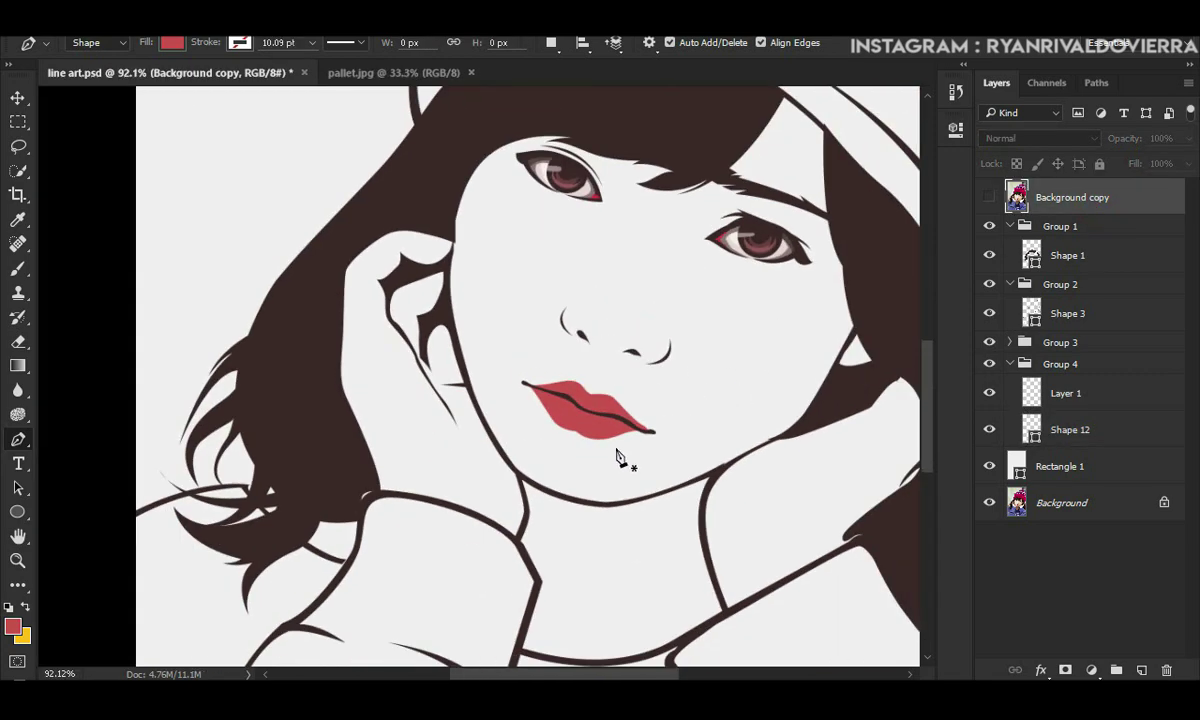
{"action": "scroll", "coordinate": [617, 440], "scroll_direction": "up", "scroll_amount": 3}
{"action": "scroll", "coordinate": [613, 423], "scroll_direction": "up", "scroll_amount": 1}
{"action": "left_click", "coordinate": [1066, 427]}
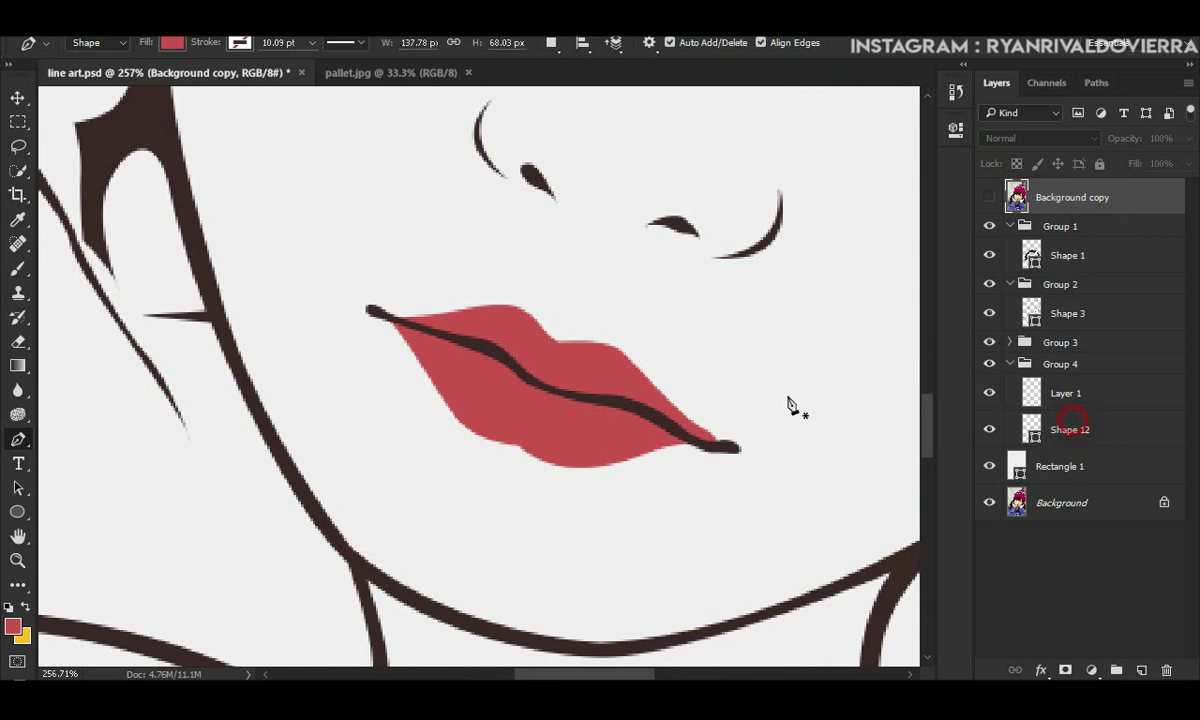
{"action": "left_click", "coordinate": [636, 366]}
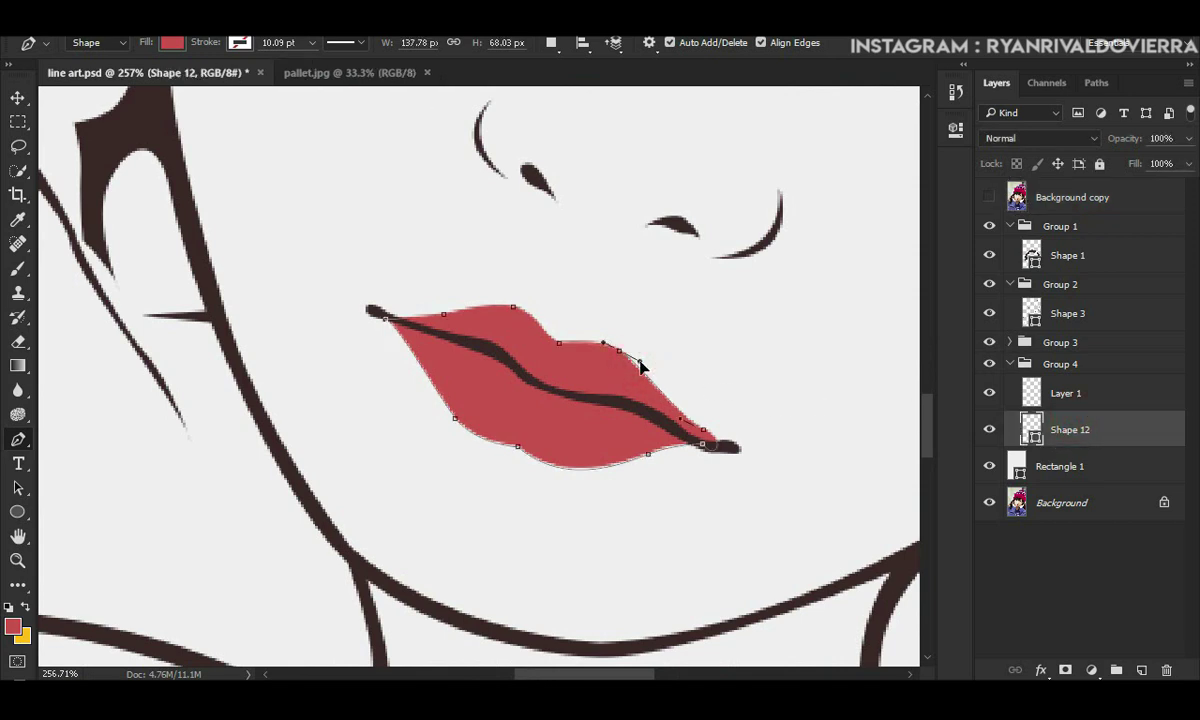
Step: Clip Layer 1 to the Shape 12 lip shape with Create Clipping Mask
{"action": "left_click", "coordinate": [1062, 393]}
{"action": "right_click", "coordinate": [1050, 392]}
{"action": "left_click", "coordinate": [912, 423]}
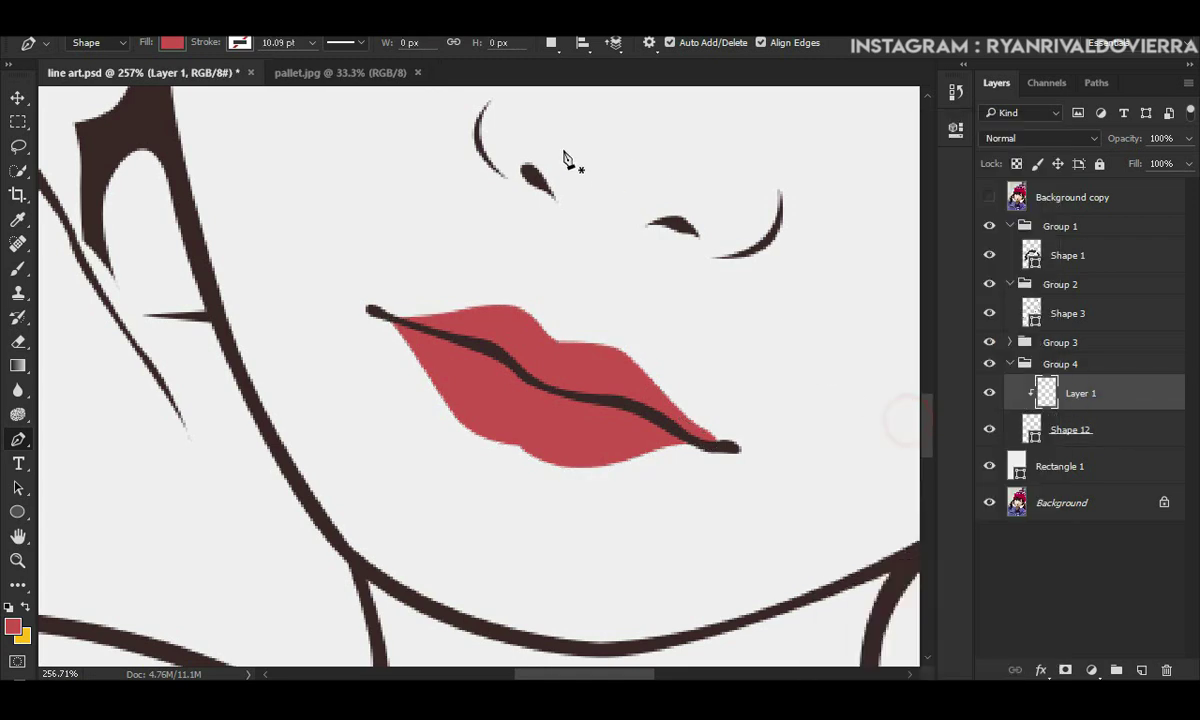
Step: Sample a darker red from pallet.jpg as the foreground colour and return to line art.psd
{"action": "left_click", "coordinate": [340, 73]}
{"action": "left_click", "coordinate": [12, 626]}
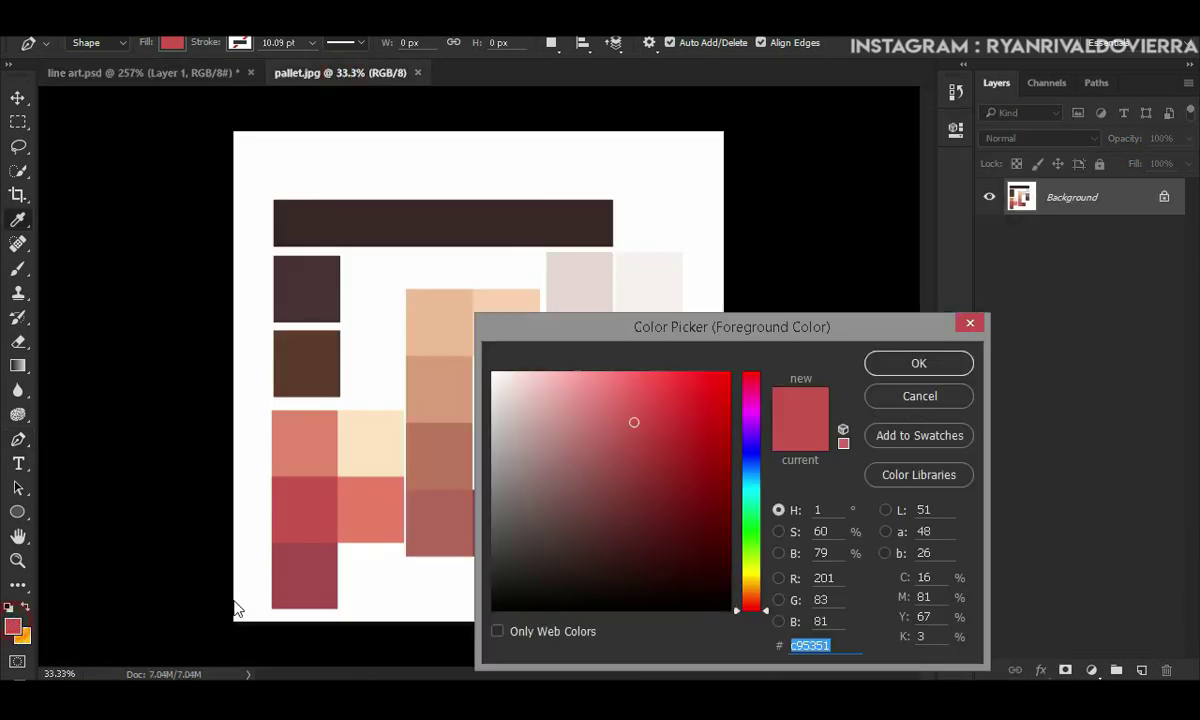
{"action": "left_click", "coordinate": [296, 564]}
{"action": "left_click", "coordinate": [918, 363]}
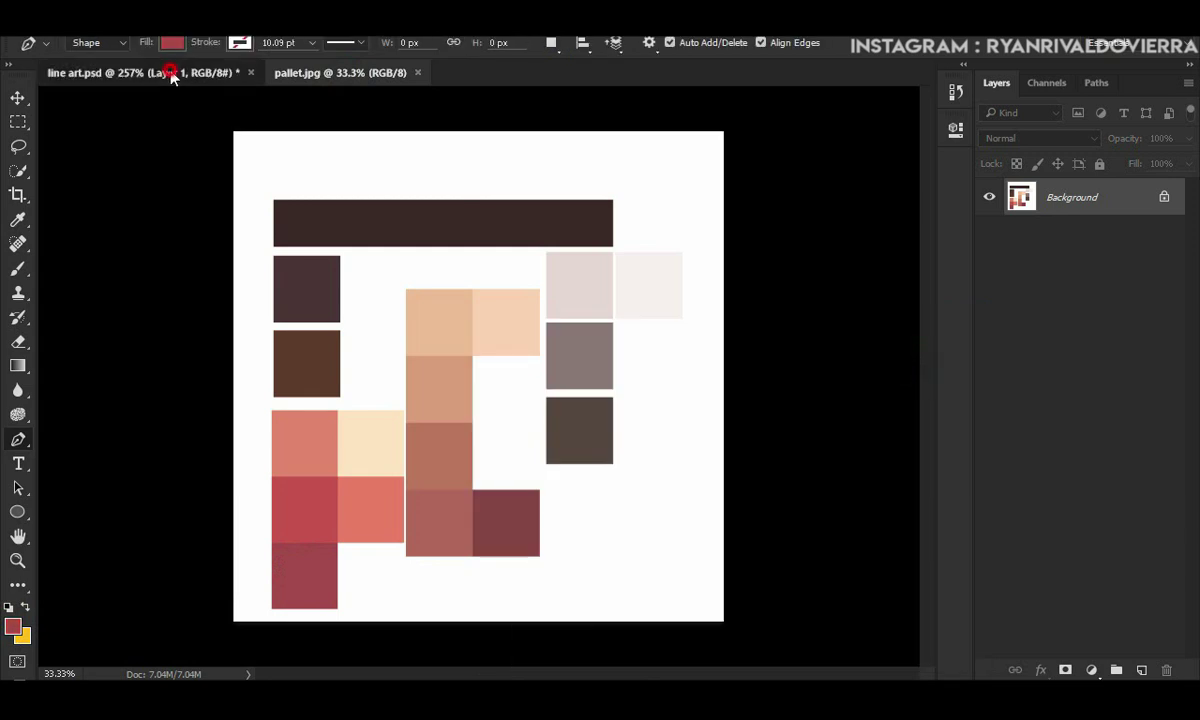
{"action": "left_click", "coordinate": [140, 72]}
Step: Start the darker red Shape 13 band along the lower lip's inner edge
{"action": "scroll", "coordinate": [466, 408], "scroll_direction": "up", "scroll_amount": 2}
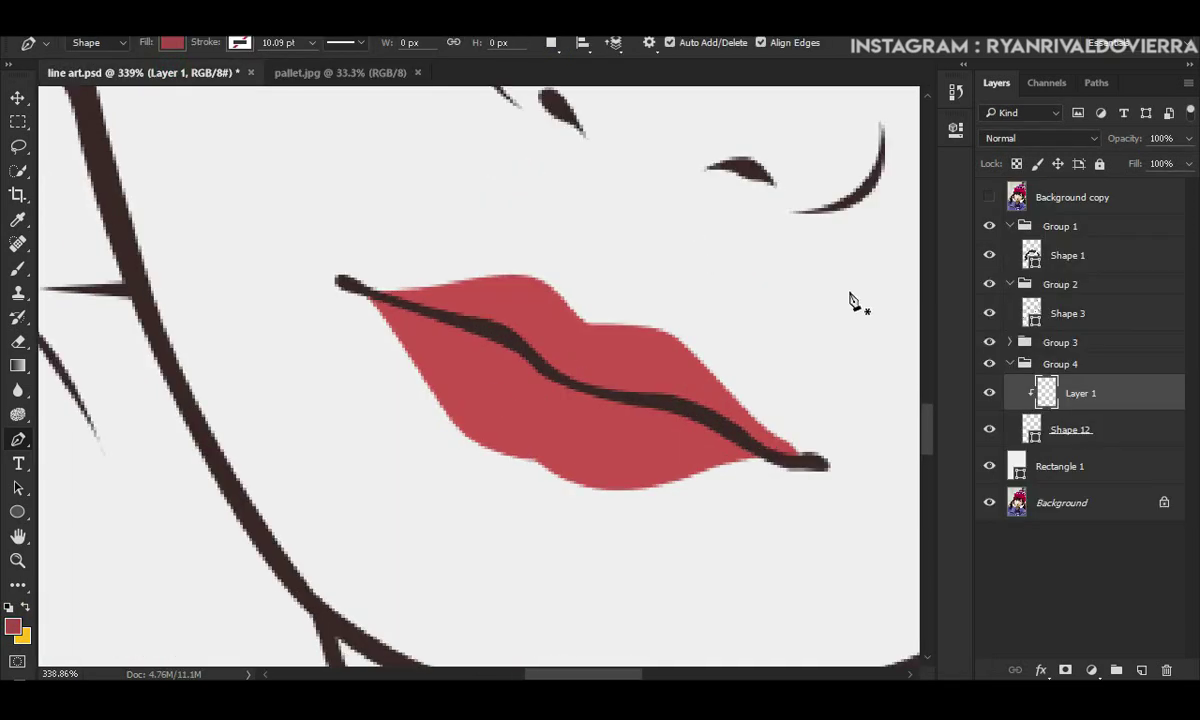
{"action": "left_click", "coordinate": [987, 199]}
{"action": "left_click", "coordinate": [424, 384]}
{"action": "left_click_drag", "start_coordinate": [414, 322], "coordinate": [400, 308]}
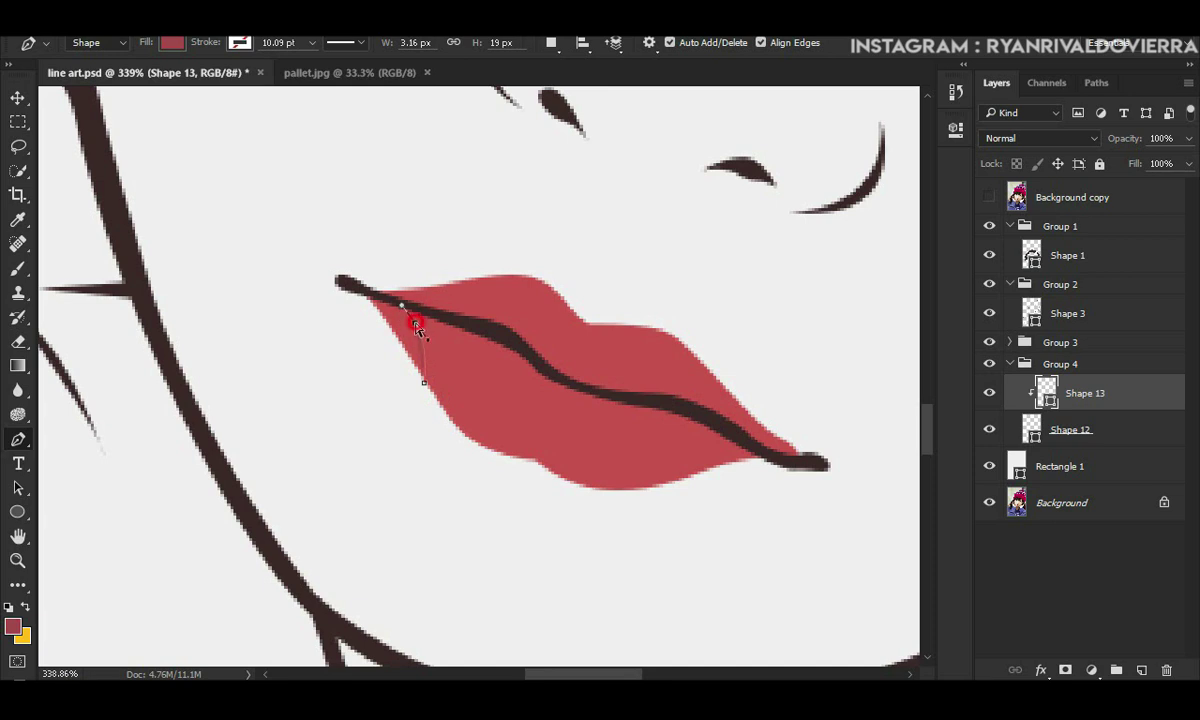
{"action": "left_click", "coordinate": [509, 367]}
{"action": "left_click_drag", "start_coordinate": [533, 407], "coordinate": [542, 407]}
{"action": "left_click", "coordinate": [641, 424]}
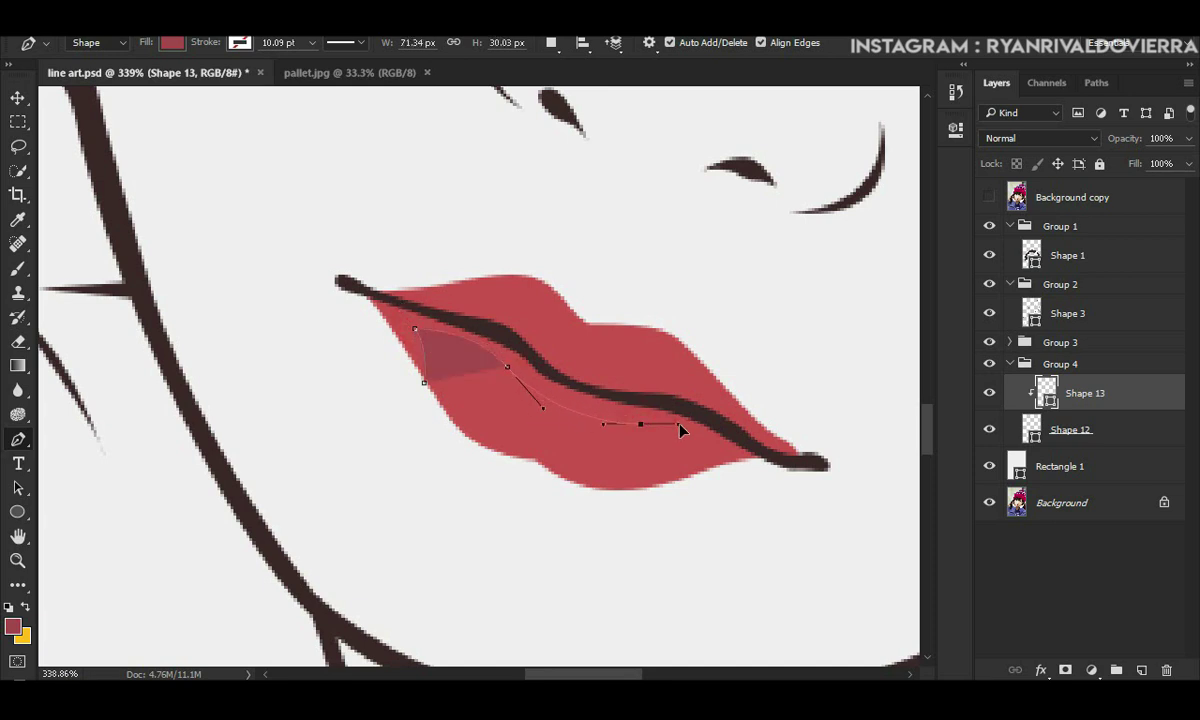
{"action": "left_click", "coordinate": [726, 447]}
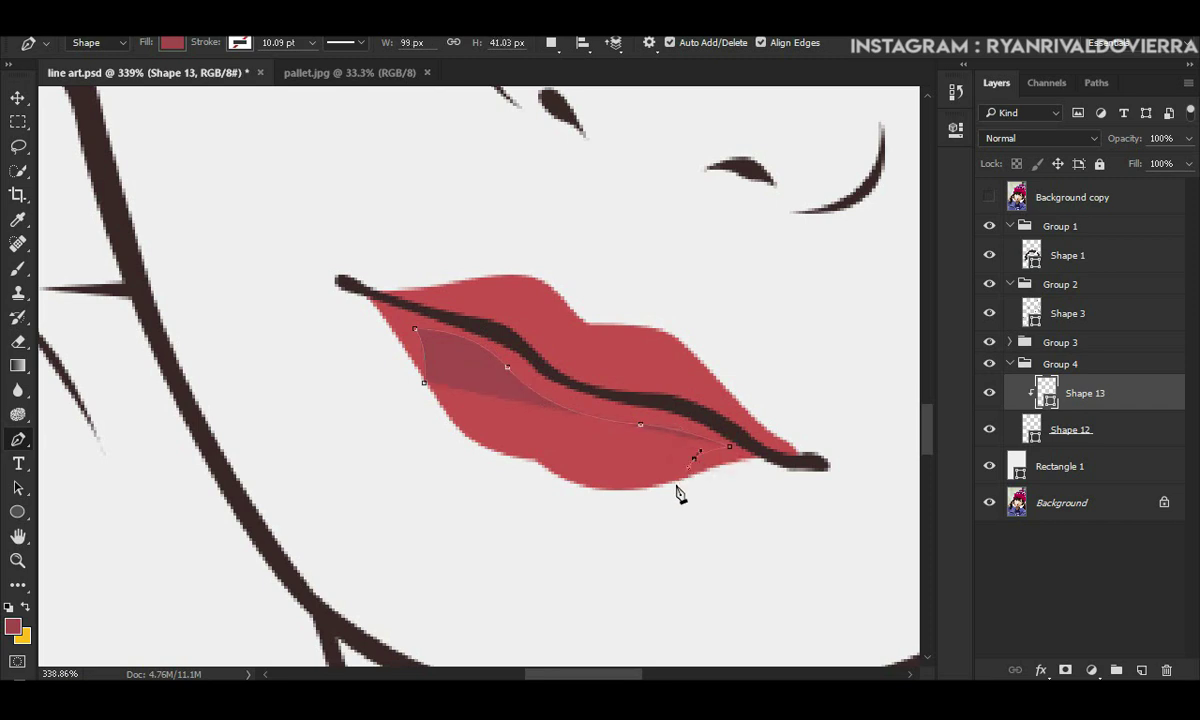
{"action": "left_click_drag", "start_coordinate": [677, 488], "coordinate": [745, 477]}
Step: Carry the dark band around the right lip corner and back along the parting line
{"action": "left_click", "coordinate": [751, 465]}
{"action": "left_click", "coordinate": [806, 459]}
{"action": "left_click", "coordinate": [991, 197]}
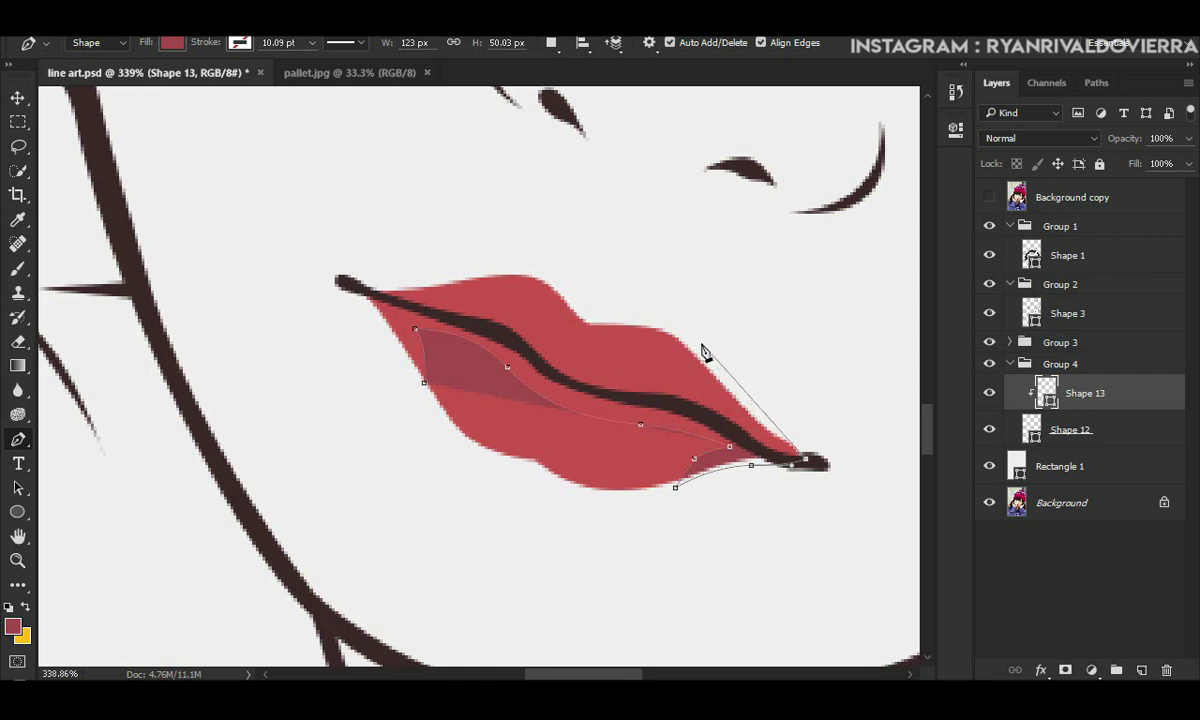
{"action": "left_click_drag", "start_coordinate": [692, 346], "coordinate": [707, 392]}
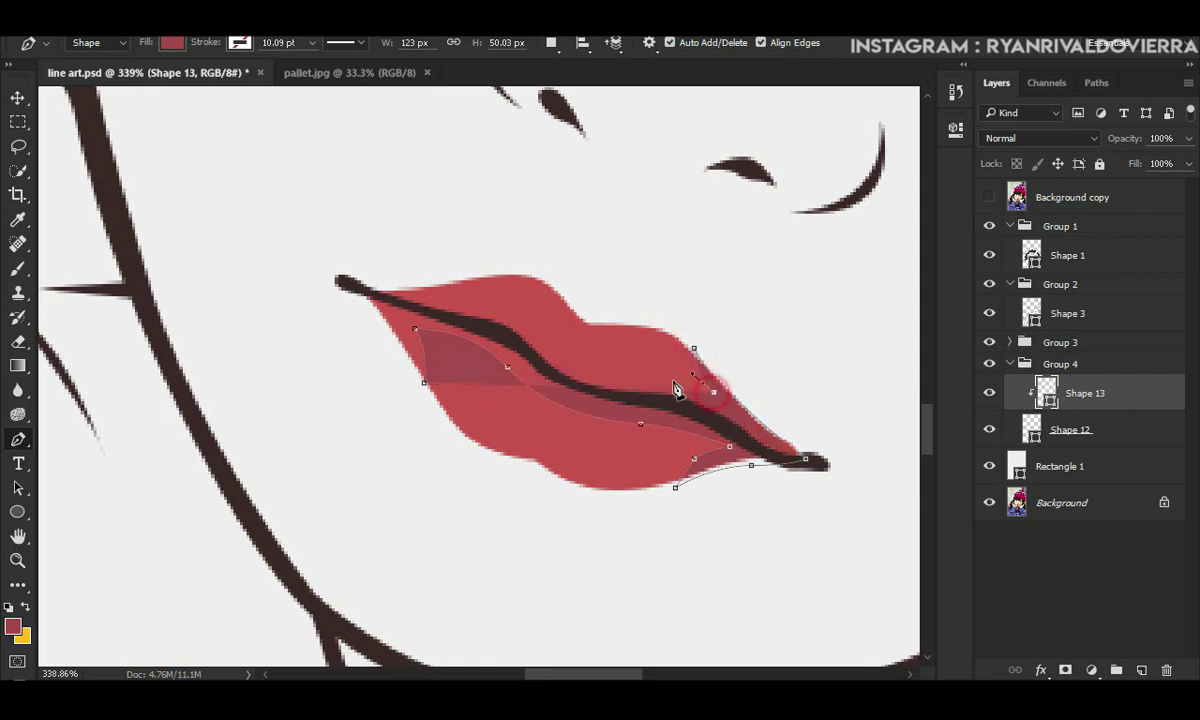
{"action": "left_click_drag", "start_coordinate": [634, 373], "coordinate": [585, 372]}
{"action": "left_click", "coordinate": [547, 337]}
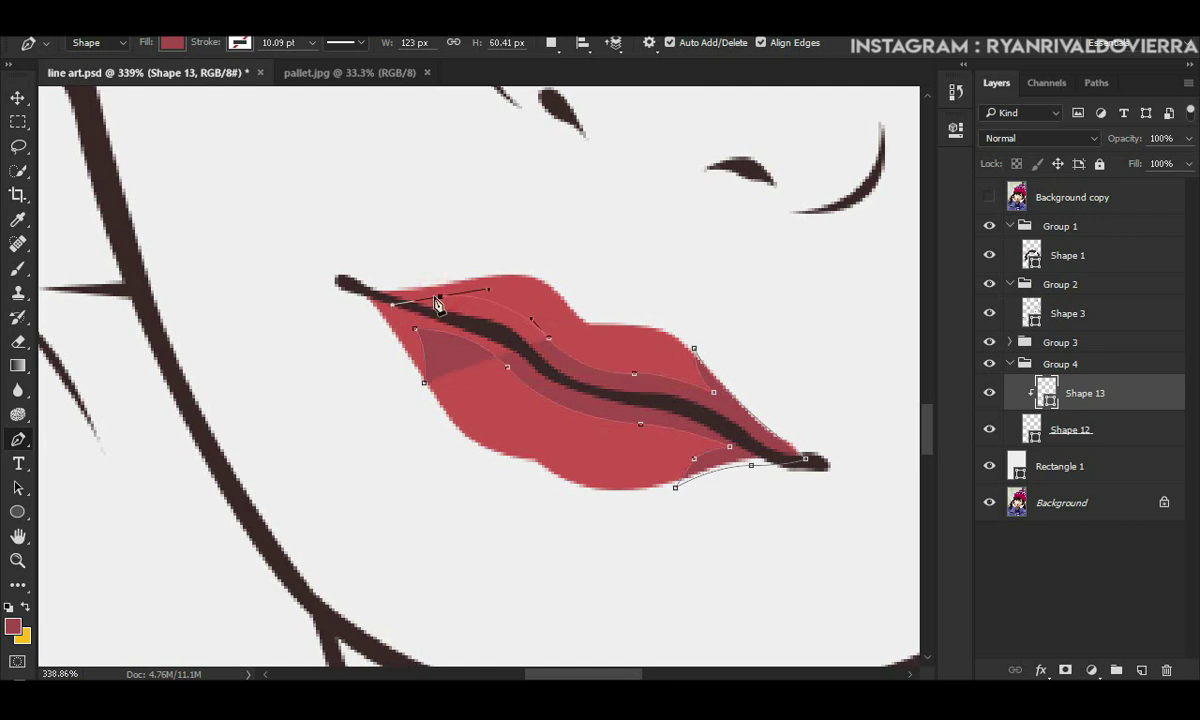
Step: Curve the dark band along the upper lip to the left lip corner
{"action": "left_click_drag", "start_coordinate": [440, 297], "coordinate": [392, 305]}
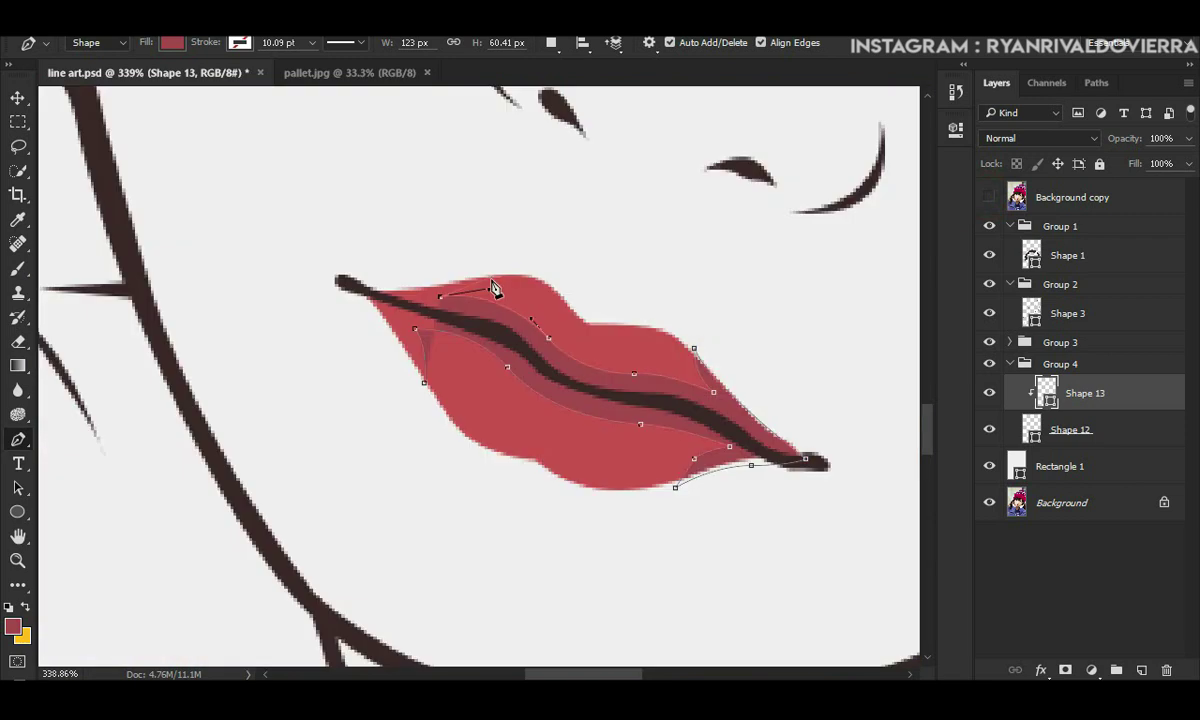
{"action": "left_click_drag", "start_coordinate": [497, 281], "coordinate": [530, 278]}
{"action": "left_click", "coordinate": [498, 283]}
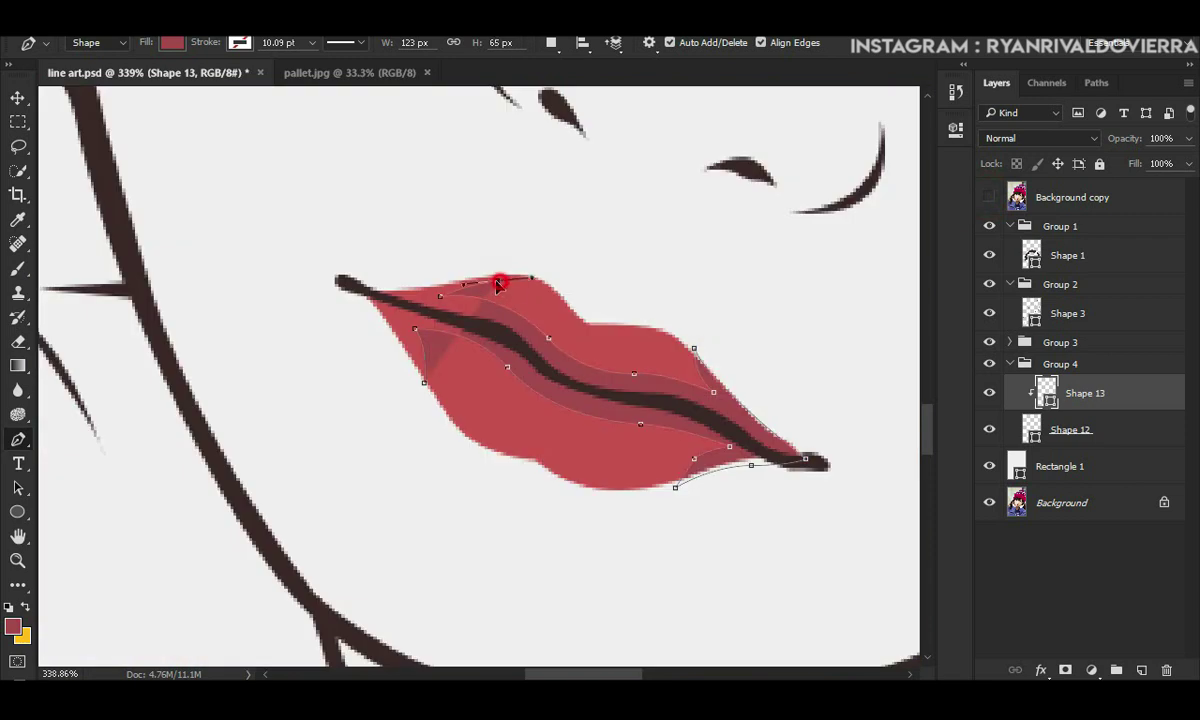
{"action": "left_click", "coordinate": [354, 276]}
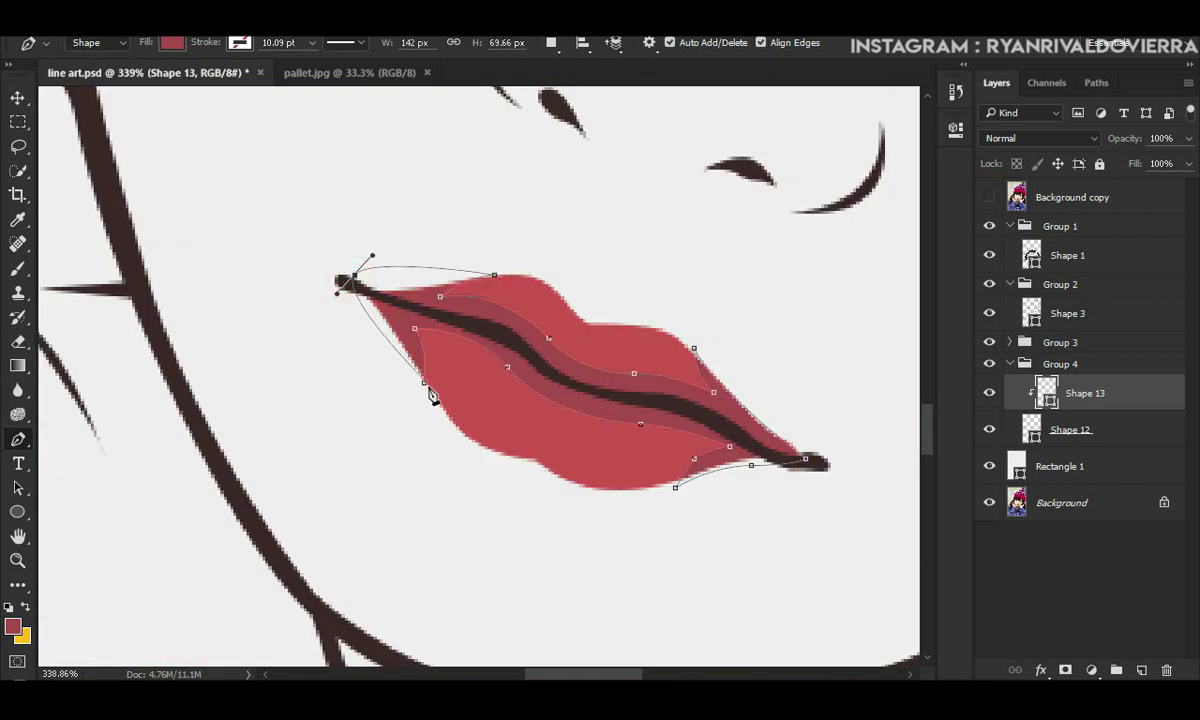
{"action": "left_click", "coordinate": [424, 384]}
Step: Preview the lips, refine the band's inner edge, and add a new empty layer above the lip shape
{"action": "scroll", "coordinate": [490, 400], "scroll_direction": "down", "scroll_amount": 2}
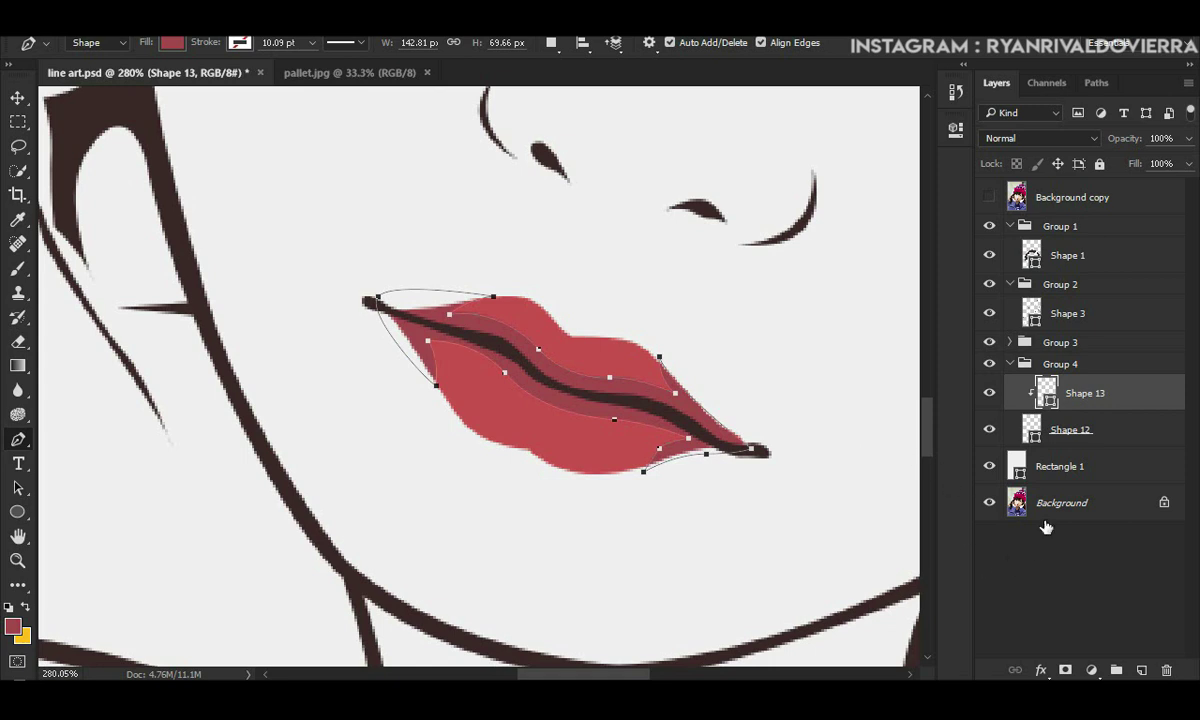
{"action": "left_click", "coordinate": [1097, 428]}
{"action": "scroll", "coordinate": [570, 440], "scroll_direction": "up", "scroll_amount": 1}
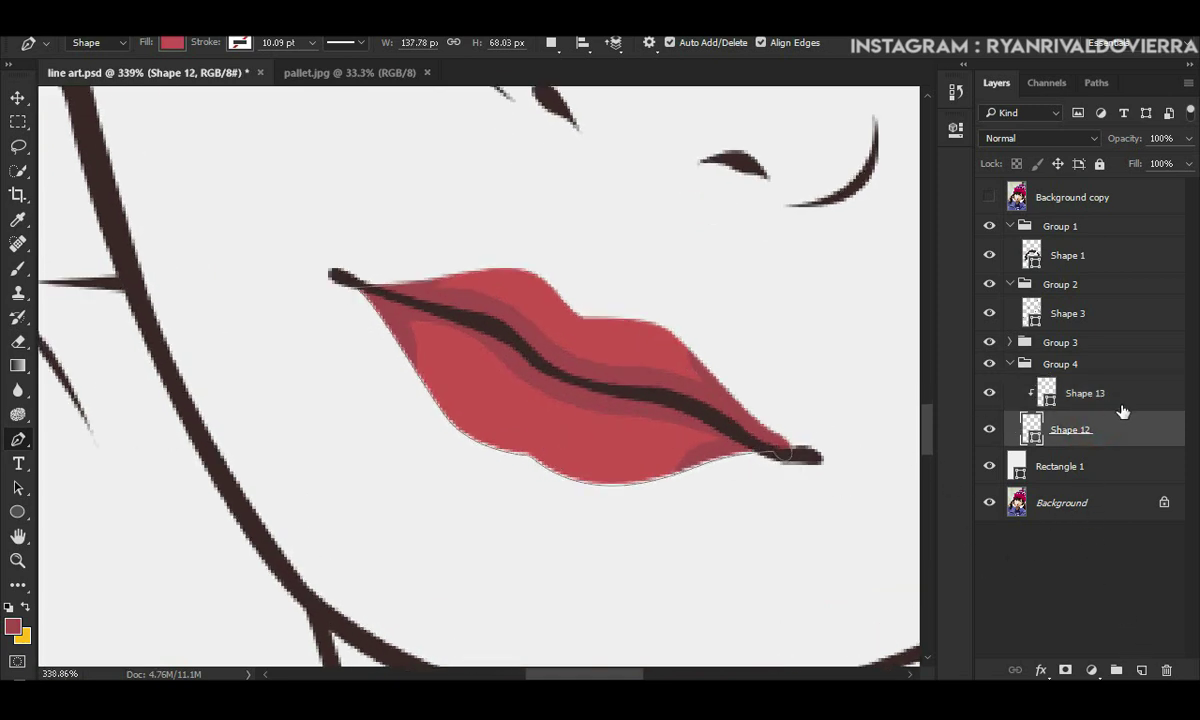
{"action": "left_click", "coordinate": [1110, 394]}
{"action": "scroll", "coordinate": [516, 343], "scroll_direction": "up", "scroll_amount": 2}
{"action": "left_click", "coordinate": [455, 335]}
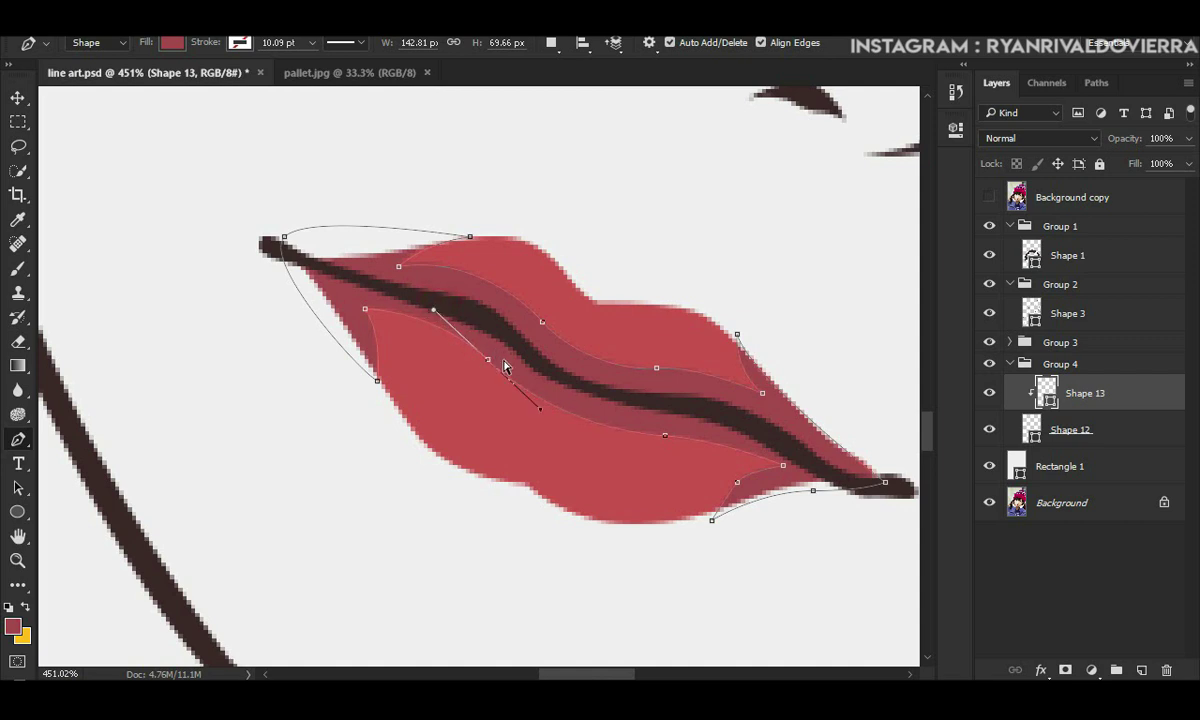
{"action": "left_click", "coordinate": [1078, 432]}
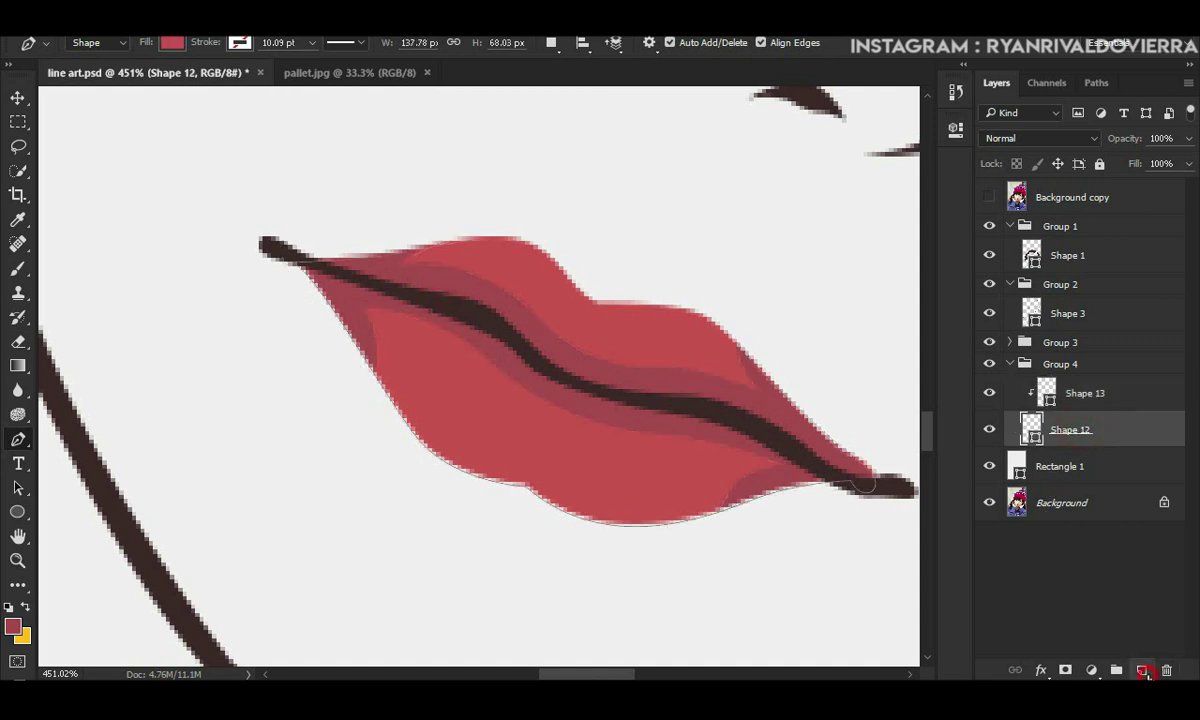
{"action": "left_click", "coordinate": [1145, 670]}
Step: Move the new layer above the dark band and sample coral e1856e from pallet.jpg as foreground colour
{"action": "key", "text": "ctrl+bracketright"}
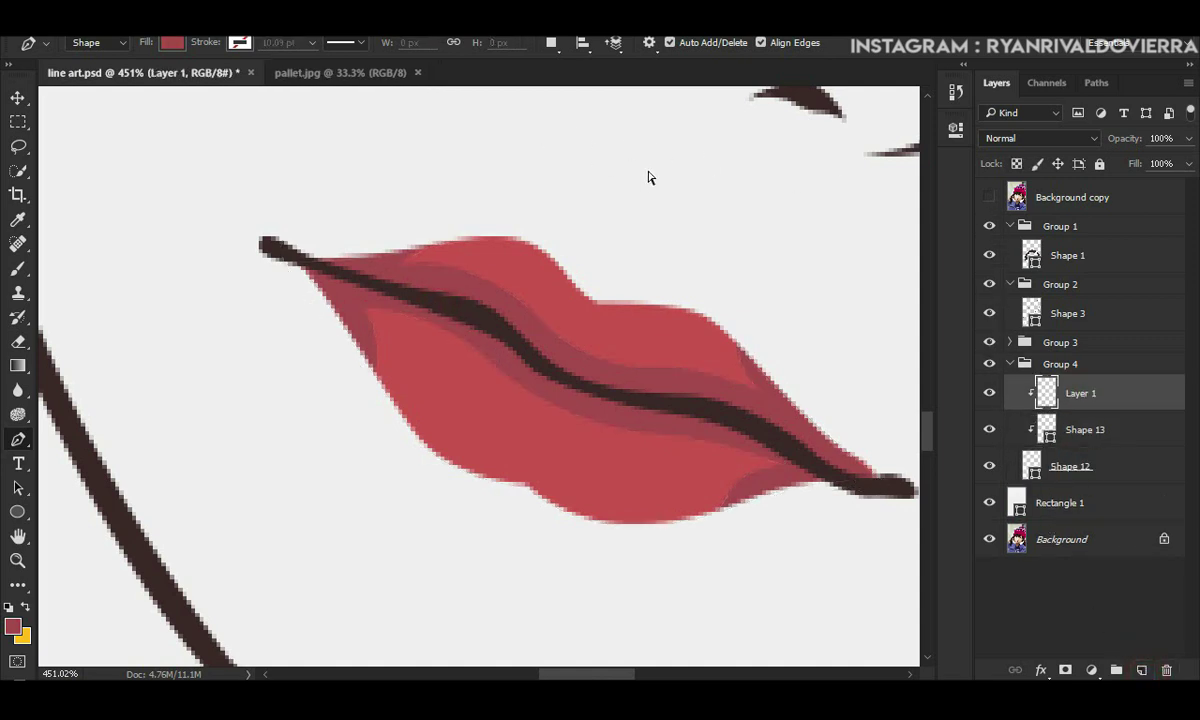
{"action": "left_click", "coordinate": [293, 72]}
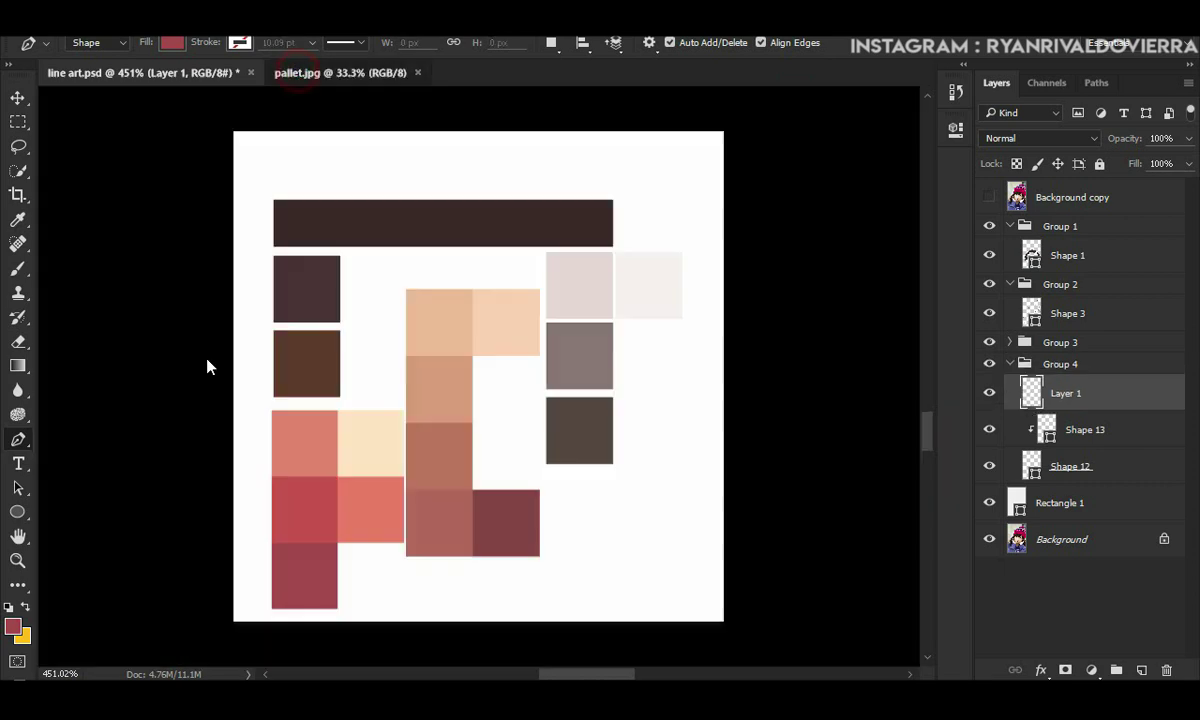
{"action": "left_click", "coordinate": [12, 626]}
{"action": "left_click", "coordinate": [311, 436]}
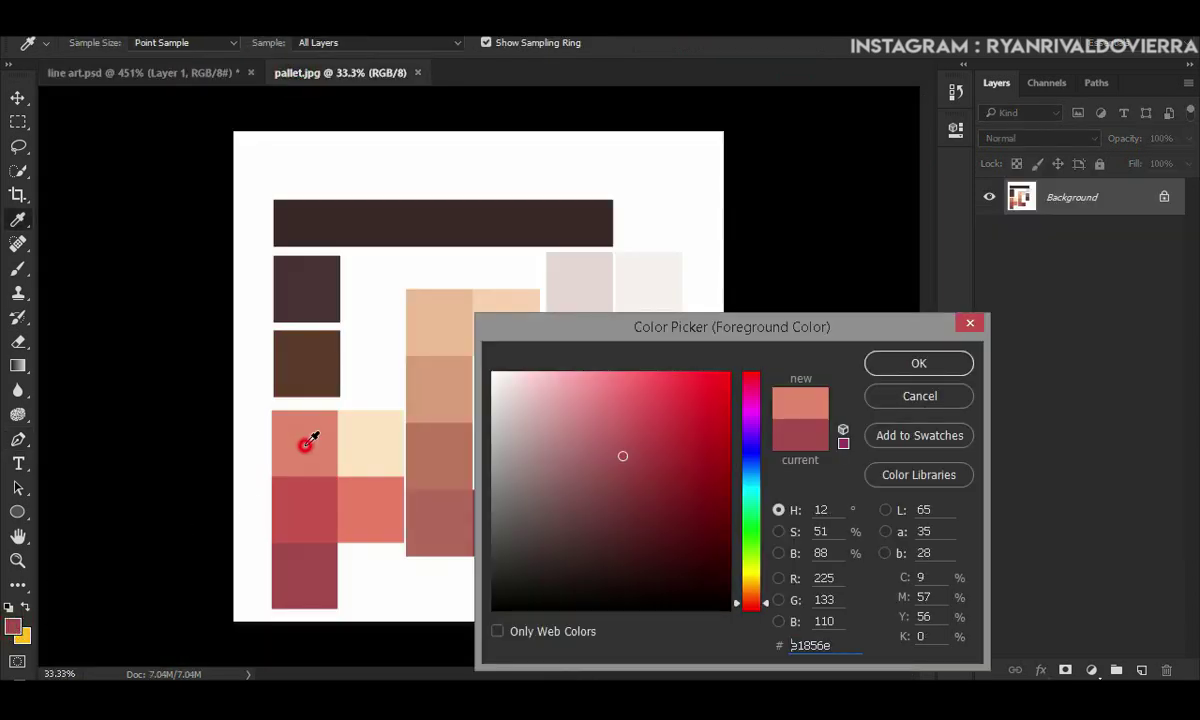
{"action": "left_click", "coordinate": [367, 503]}
{"action": "left_click", "coordinate": [285, 430]}
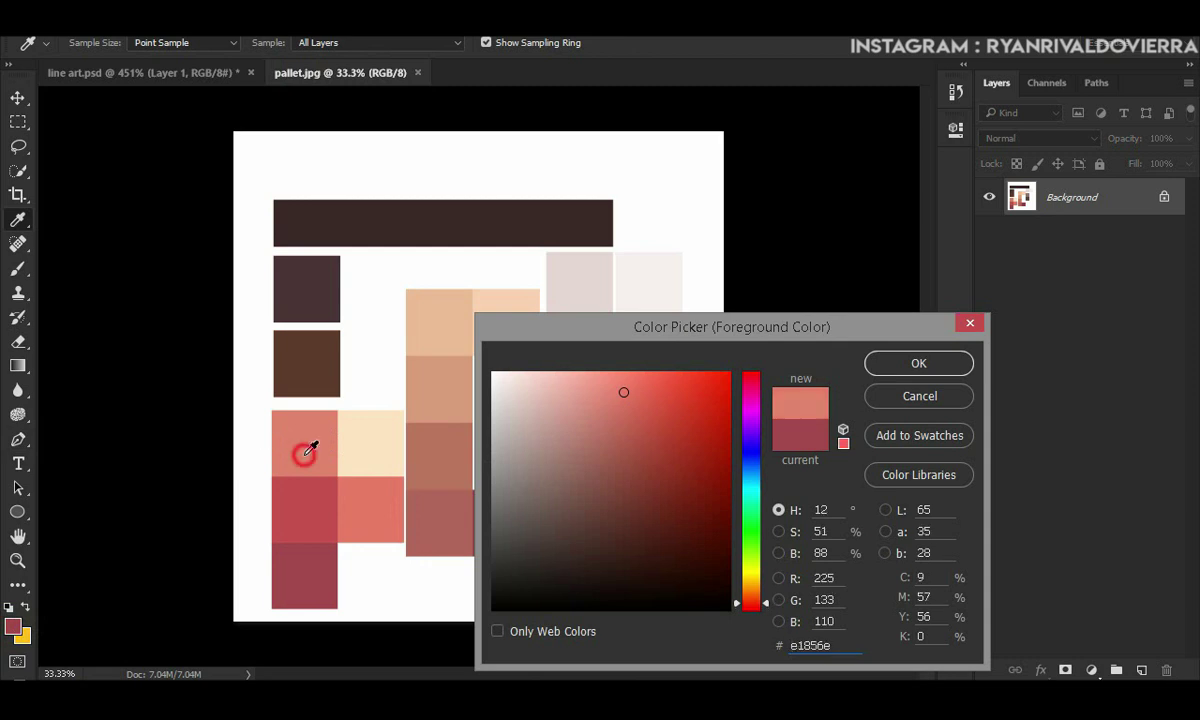
{"action": "left_click", "coordinate": [918, 365]}
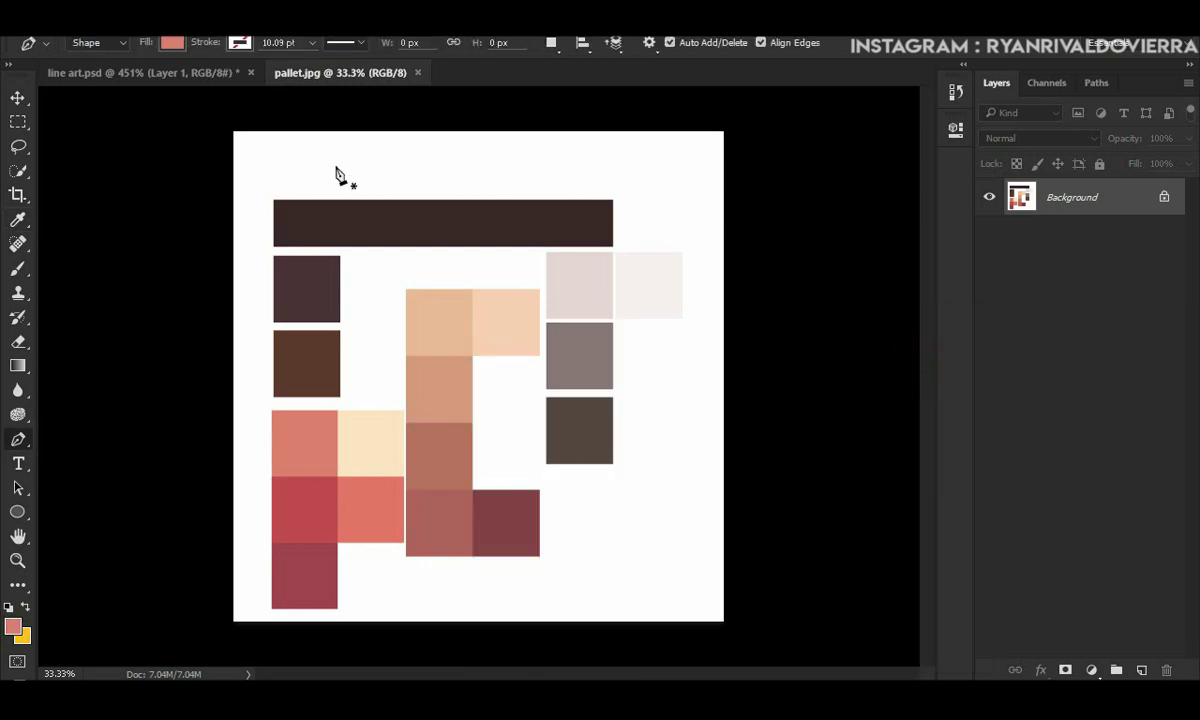
{"action": "left_click", "coordinate": [150, 73]}
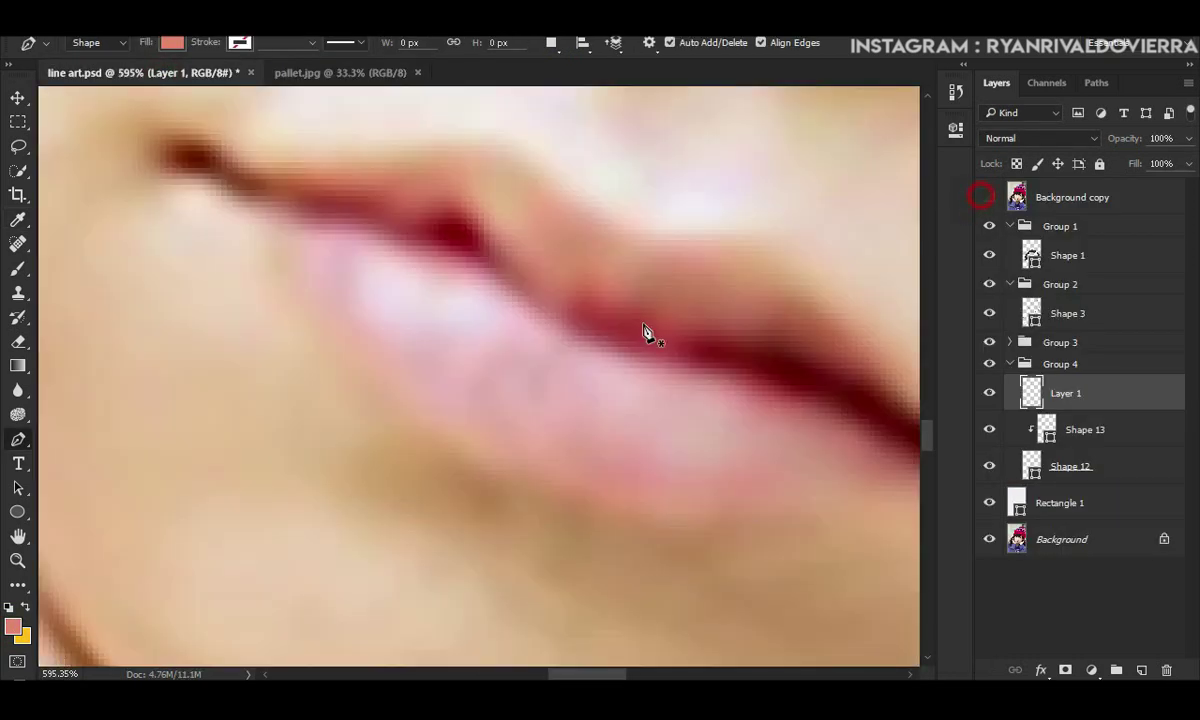
Step: Start the coral Shape 14 highlight path across the lower lip
{"action": "left_click", "coordinate": [988, 197]}
{"action": "left_click", "coordinate": [372, 280]}
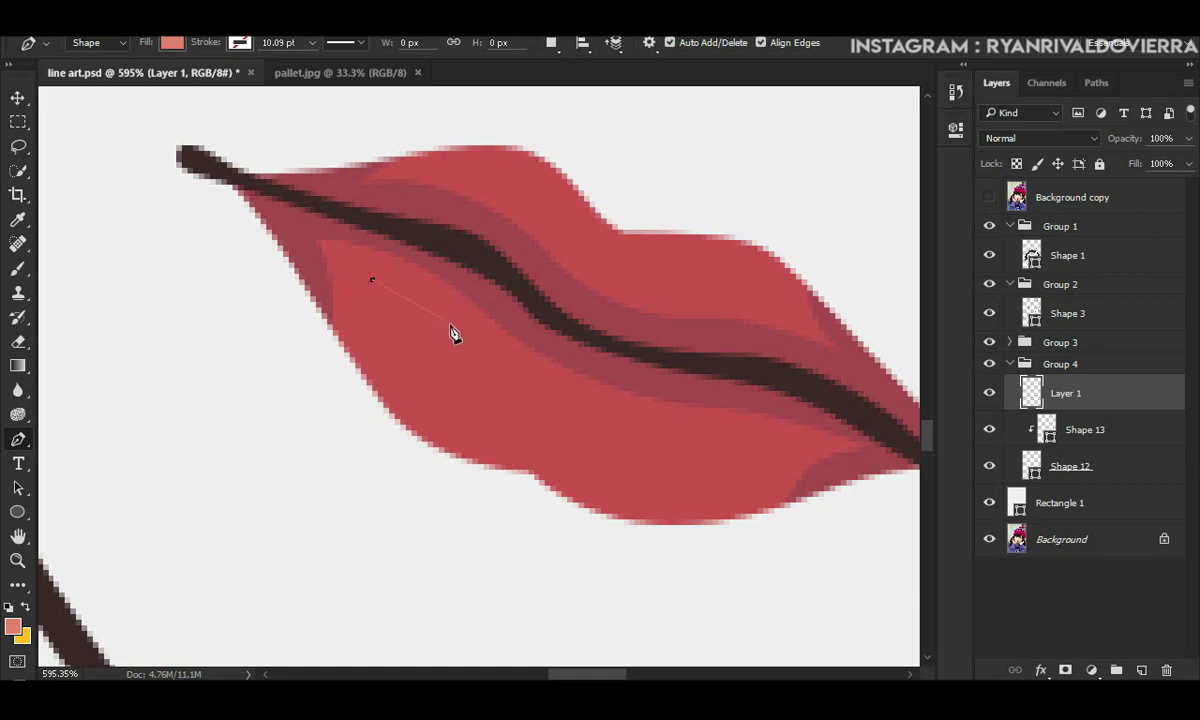
{"action": "left_click_drag", "start_coordinate": [507, 390], "coordinate": [510, 392]}
{"action": "left_click", "coordinate": [372, 280]}
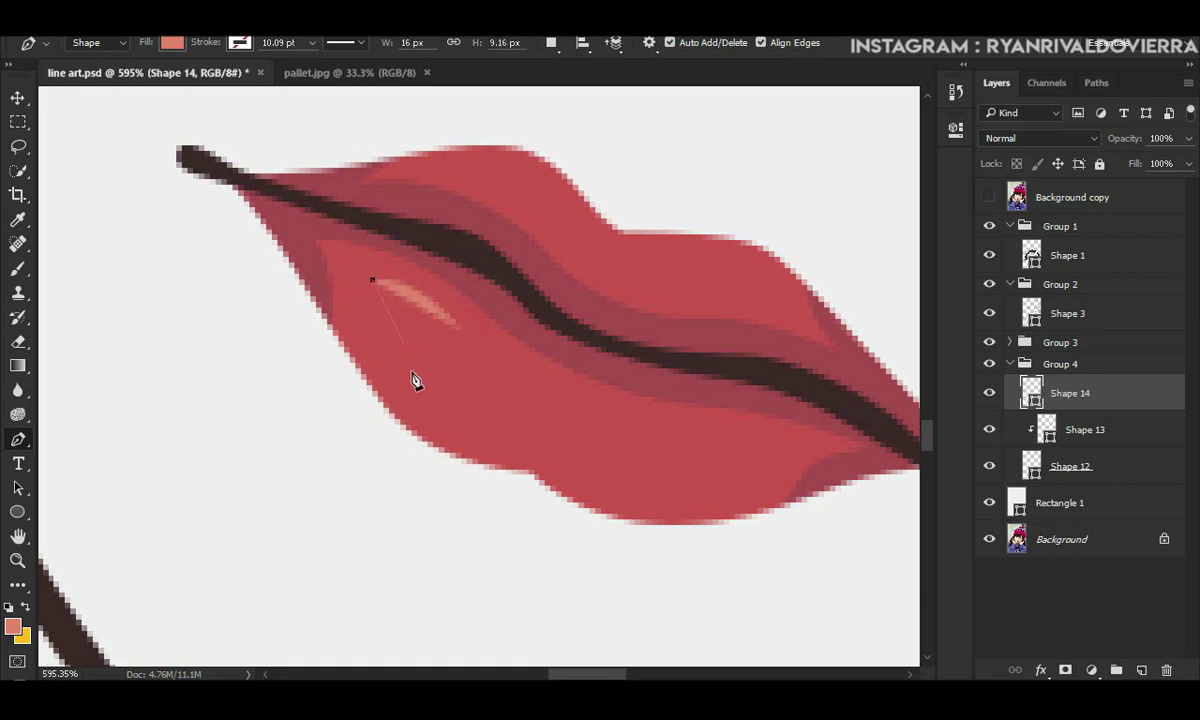
{"action": "left_click", "coordinate": [440, 420]}
{"action": "left_click_drag", "start_coordinate": [489, 451], "coordinate": [525, 437]}
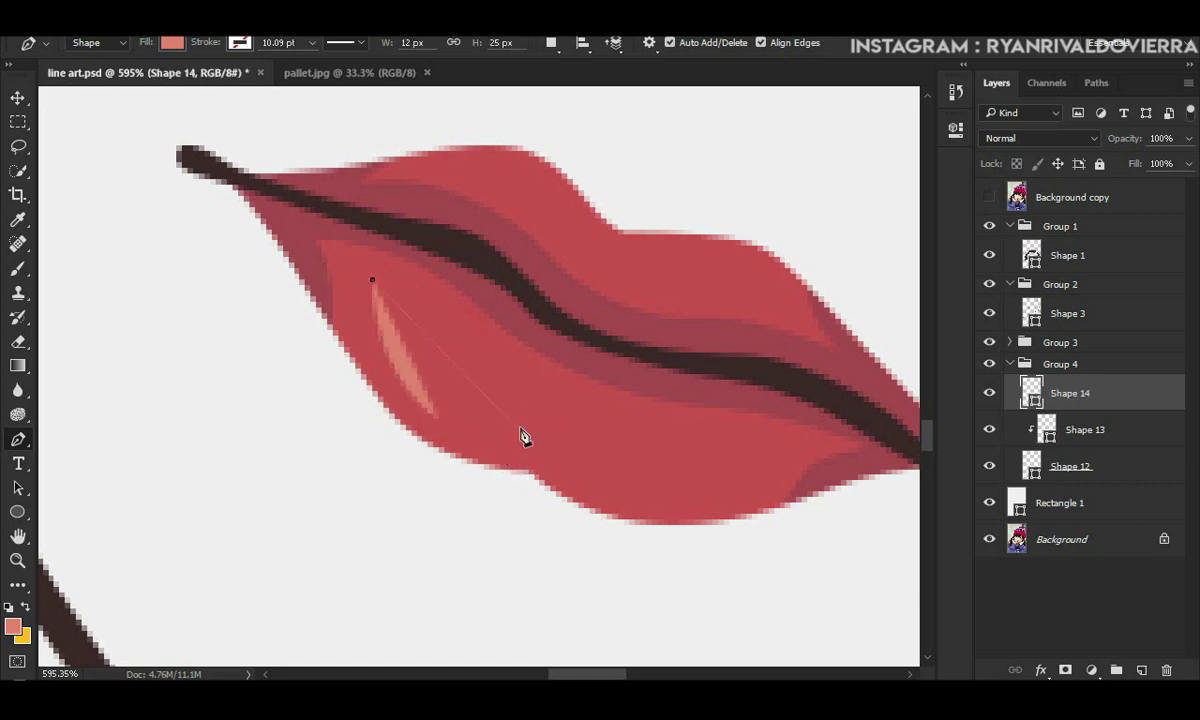
{"action": "scroll", "coordinate": [525, 435], "scroll_direction": "down", "scroll_amount": 2}
Step: Extend the coral crescent to the right corner, curve its lower edge and close it
{"action": "left_click_drag", "start_coordinate": [511, 377], "coordinate": [560, 424]}
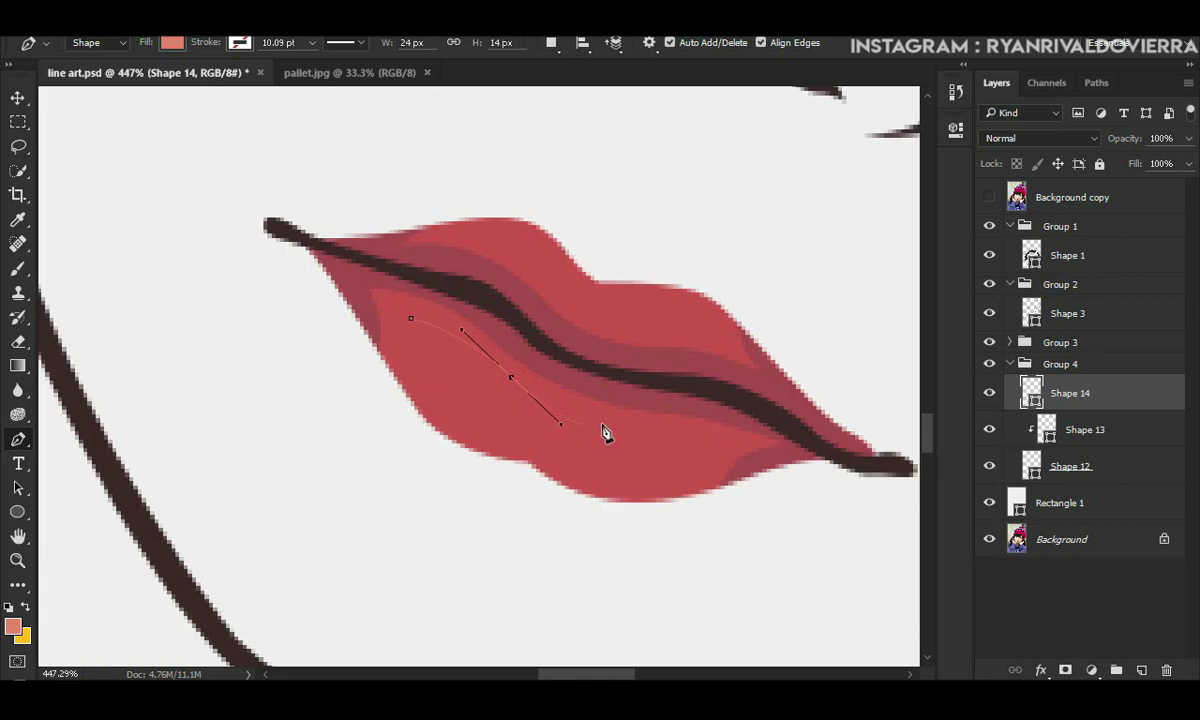
{"action": "left_click_drag", "start_coordinate": [641, 430], "coordinate": [758, 452]}
{"action": "left_click", "coordinate": [734, 440], "text": "alt"}
{"action": "left_click_drag", "start_coordinate": [599, 477], "coordinate": [392, 382]}
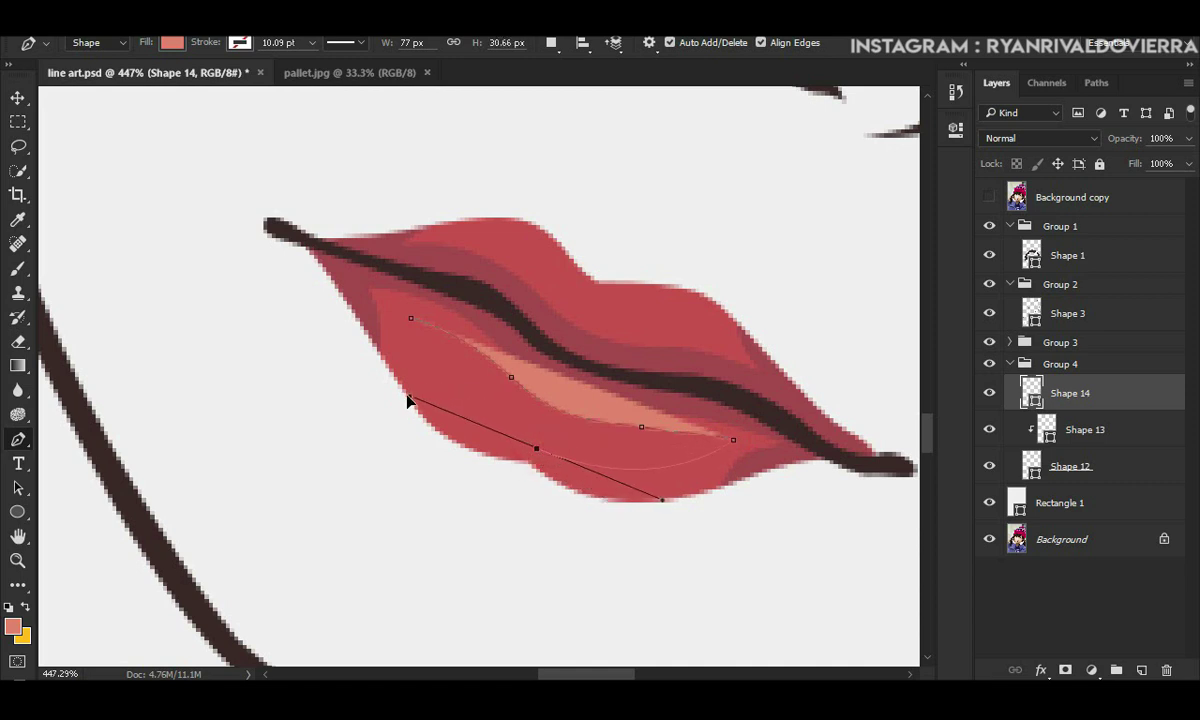
{"action": "left_click", "coordinate": [537, 448], "text": "alt"}
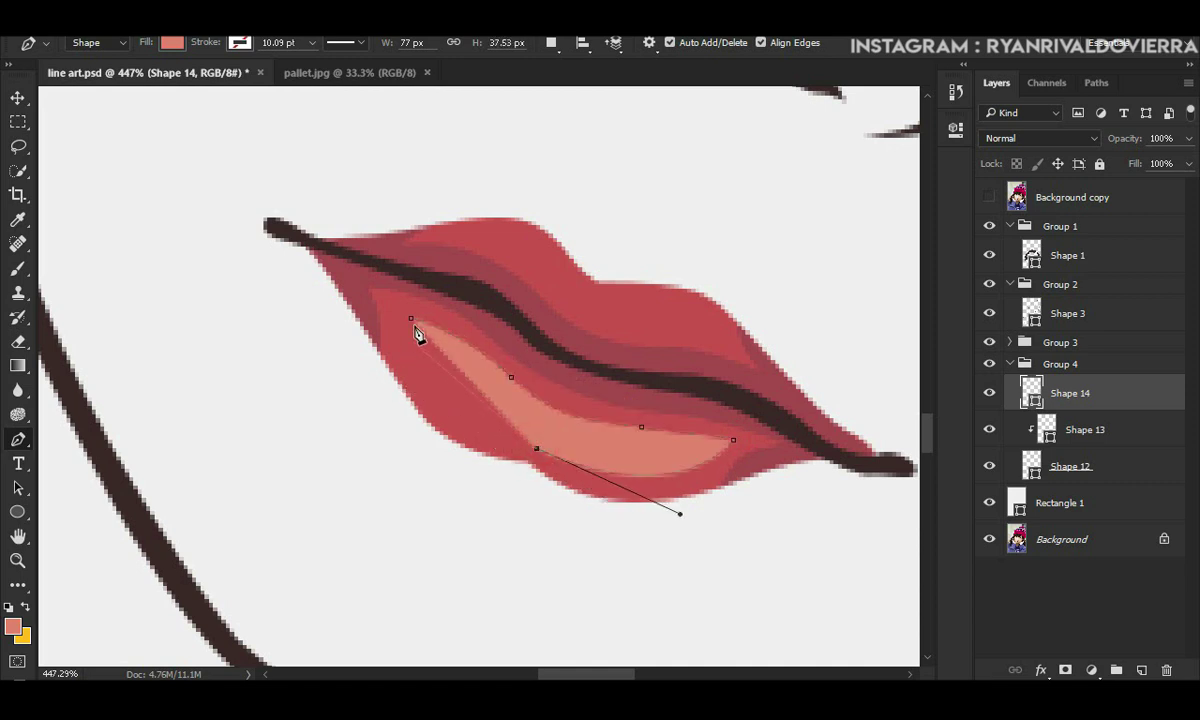
{"action": "left_click_drag", "start_coordinate": [410, 318], "coordinate": [413, 268]}
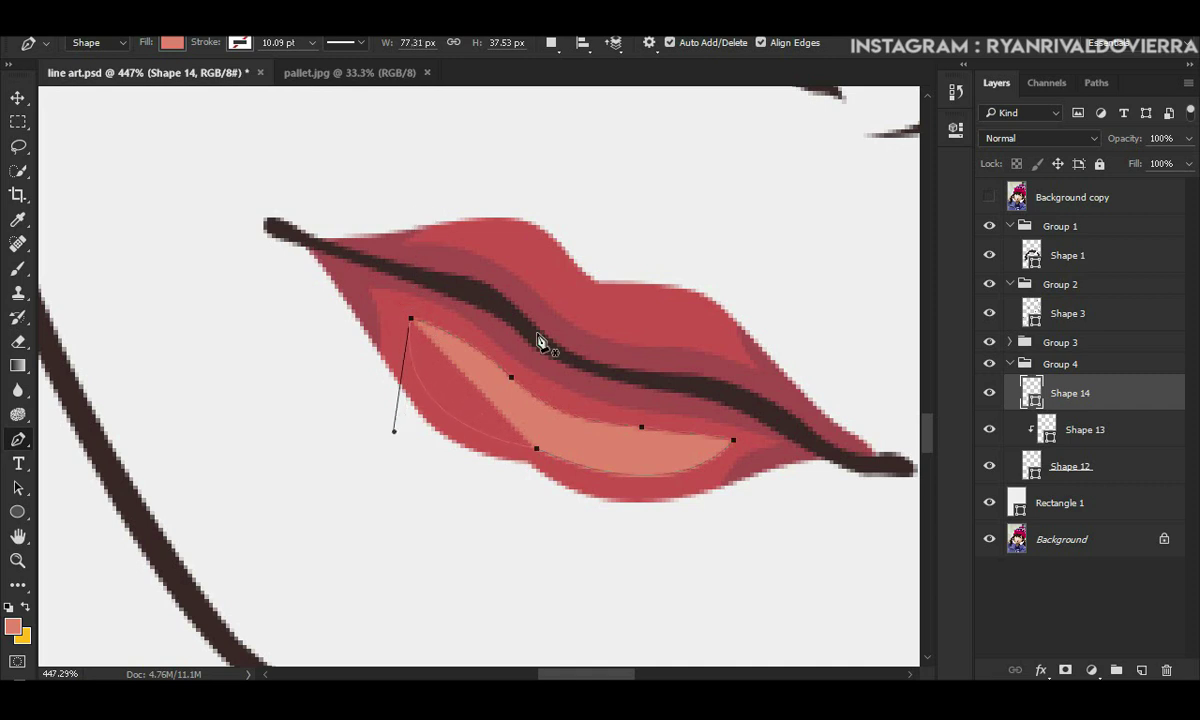
{"action": "left_click_drag", "start_coordinate": [410, 320], "coordinate": [404, 421]}
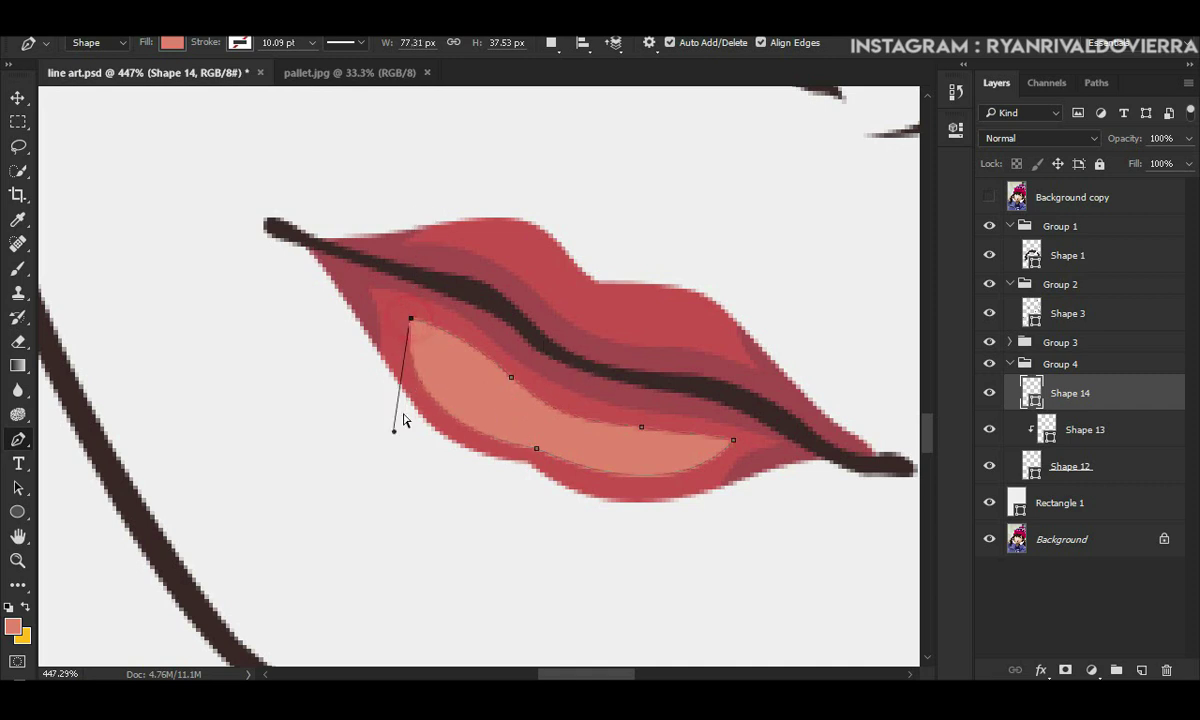
{"action": "key", "text": "Return"}
Step: Reshape the highlight's left curve and upper edge, then select the coral highlight layer
{"action": "left_click", "coordinate": [471, 438], "text": "ctrl"}
{"action": "left_click_drag", "start_coordinate": [395, 430], "coordinate": [402, 415]}
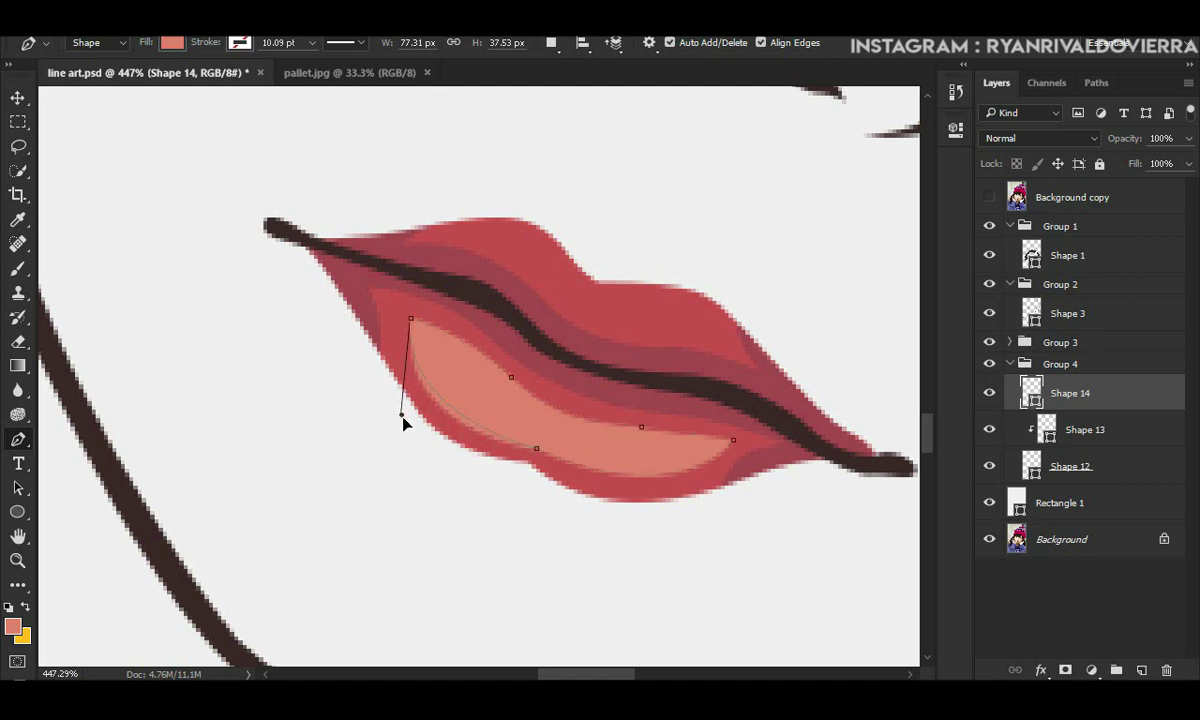
{"action": "left_click", "coordinate": [637, 424]}
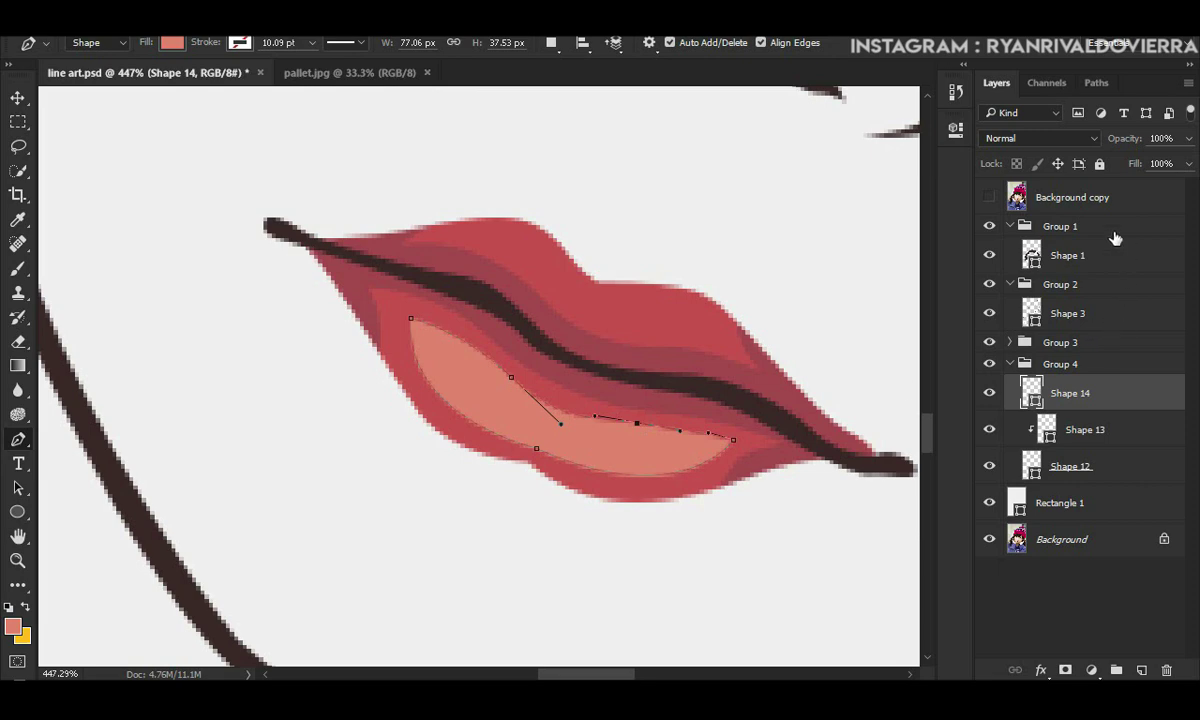
{"action": "left_click", "coordinate": [1018, 198]}
{"action": "scroll", "coordinate": [605, 394], "scroll_direction": "down", "scroll_amount": 3}
{"action": "scroll", "coordinate": [678, 396], "scroll_direction": "down", "scroll_amount": 3}
{"action": "scroll", "coordinate": [686, 405], "scroll_direction": "down", "scroll_amount": 2}
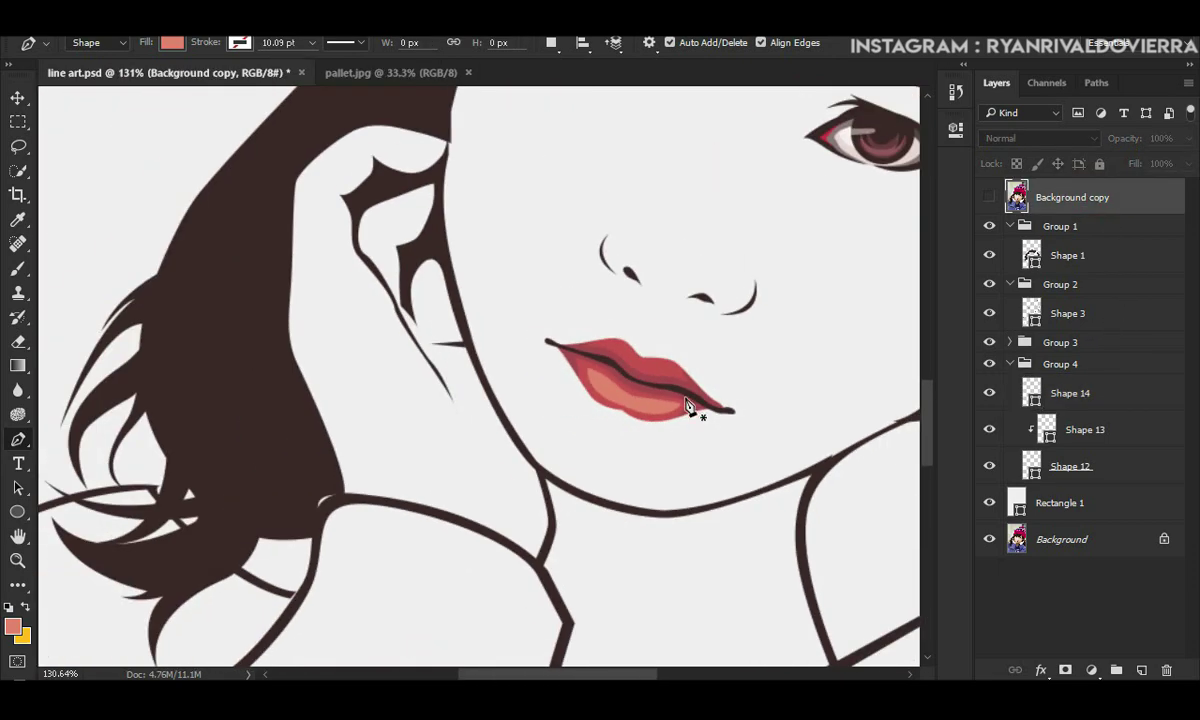
{"action": "scroll", "coordinate": [650, 400], "scroll_direction": "up", "scroll_amount": 4}
{"action": "scroll", "coordinate": [655, 402], "scroll_direction": "up", "scroll_amount": 4}
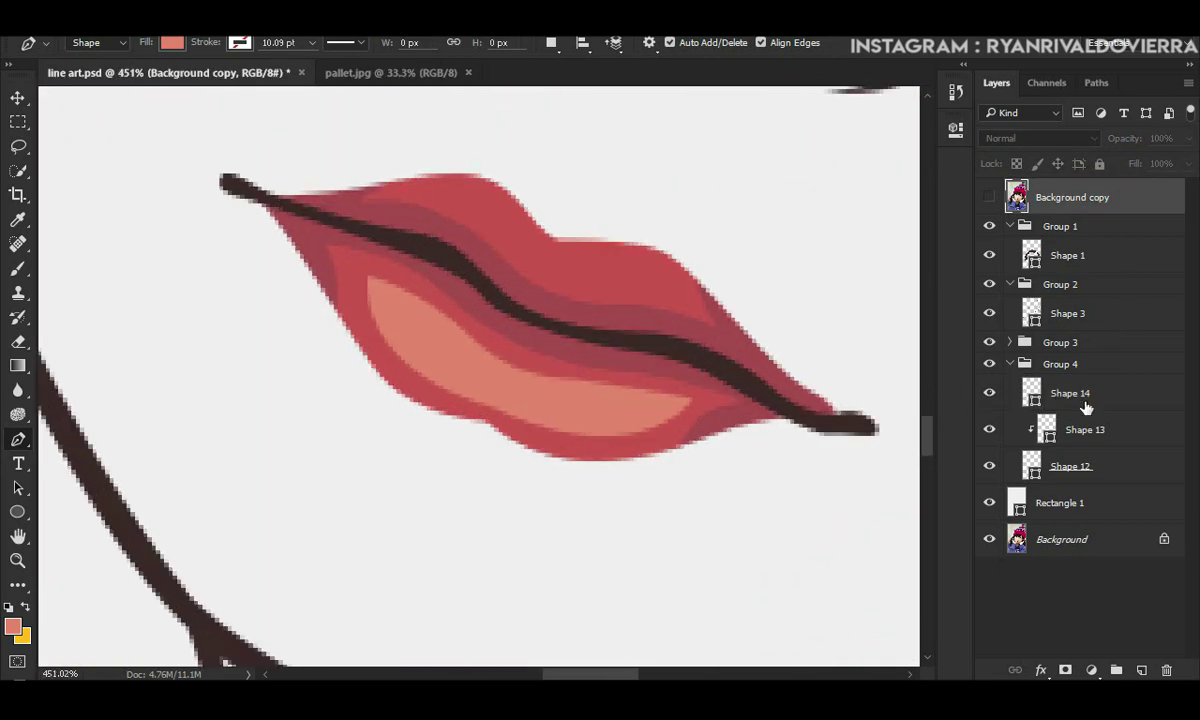
{"action": "left_click", "coordinate": [1086, 405]}
Step: Add a new layer clipped to the coral highlight and sample cream from pallet.jpg
{"action": "left_click", "coordinate": [1140, 670]}
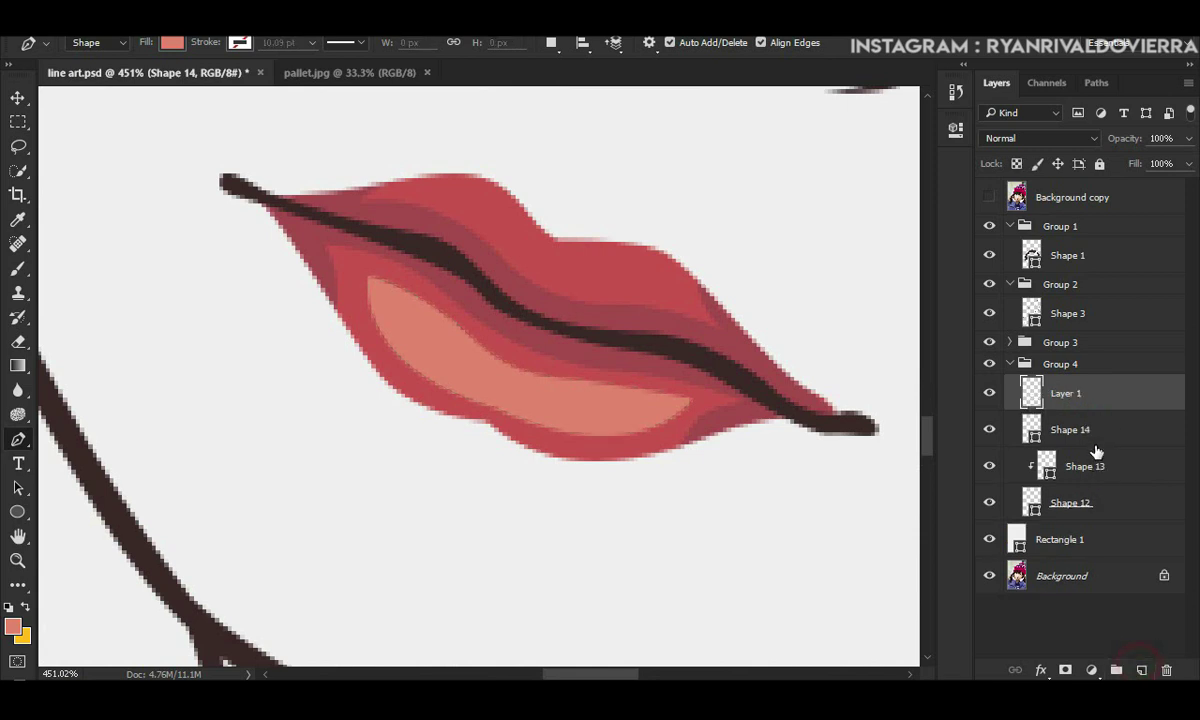
{"action": "right_click", "coordinate": [1100, 403]}
{"action": "left_click", "coordinate": [899, 432]}
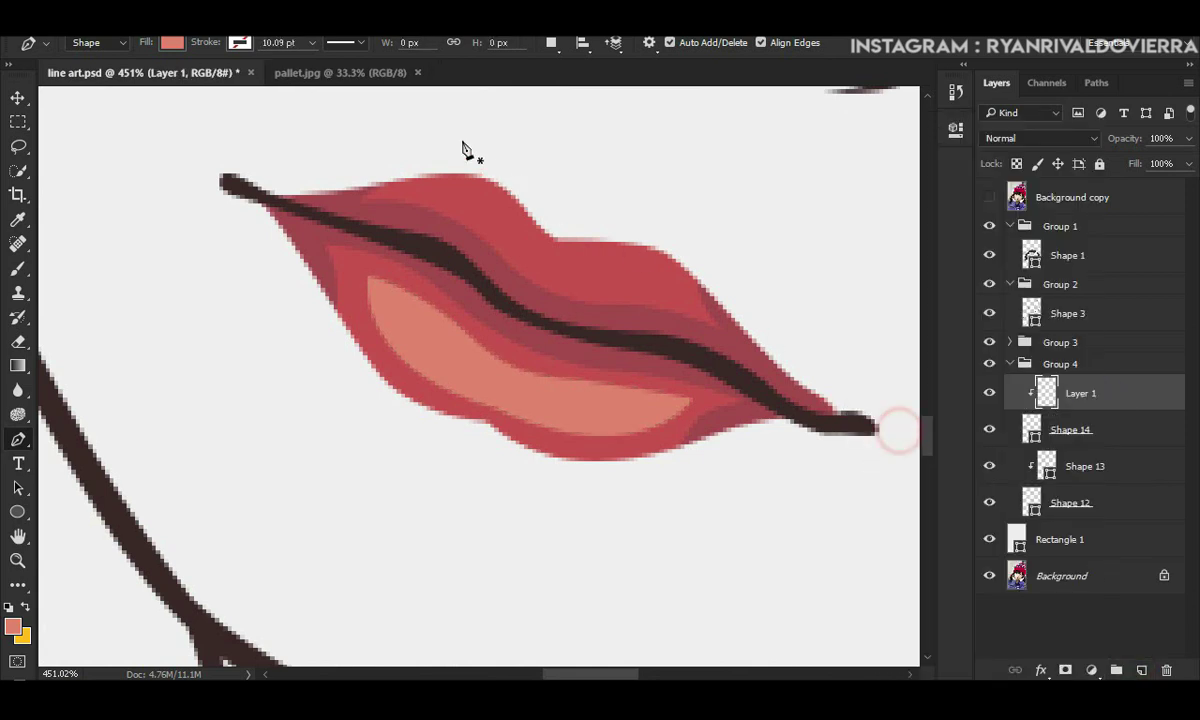
{"action": "left_click", "coordinate": [341, 72]}
{"action": "left_click", "coordinate": [13, 628]}
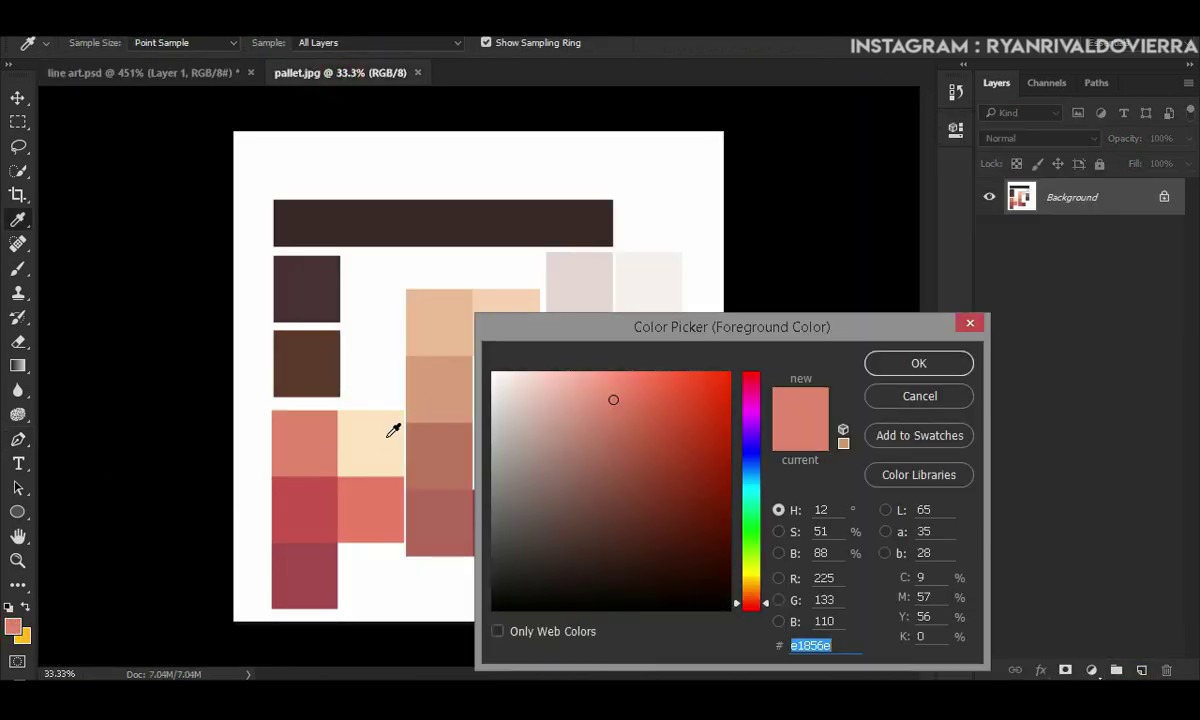
{"action": "left_click", "coordinate": [378, 428]}
{"action": "left_click", "coordinate": [893, 365]}
Step: Draw the cream Shape 15 highlight on the lower lip with the Pen tool
{"action": "key", "text": "p"}
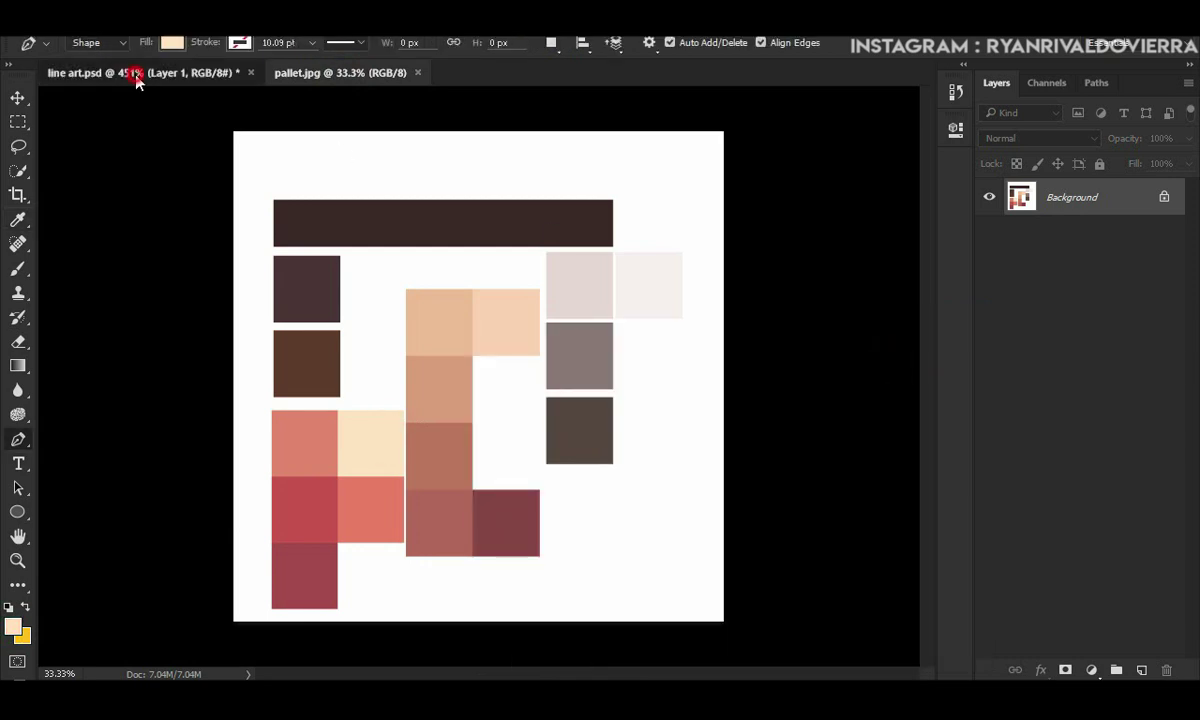
{"action": "left_click", "coordinate": [139, 73]}
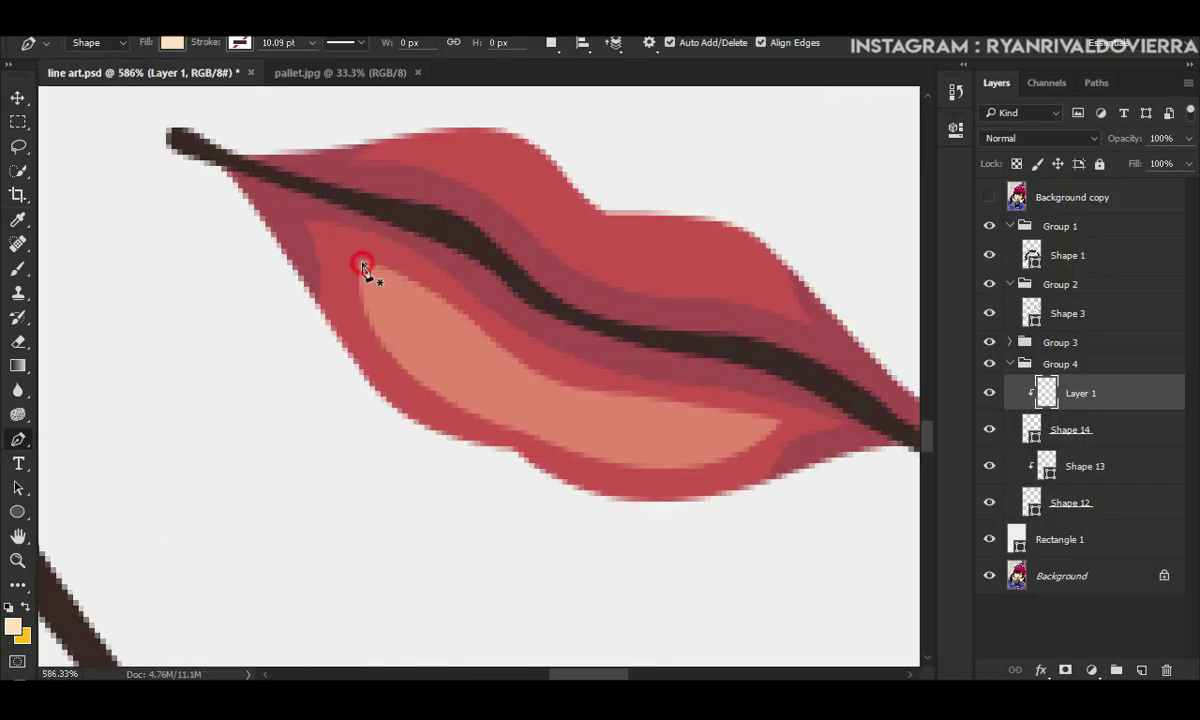
{"action": "left_click", "coordinate": [362, 265]}
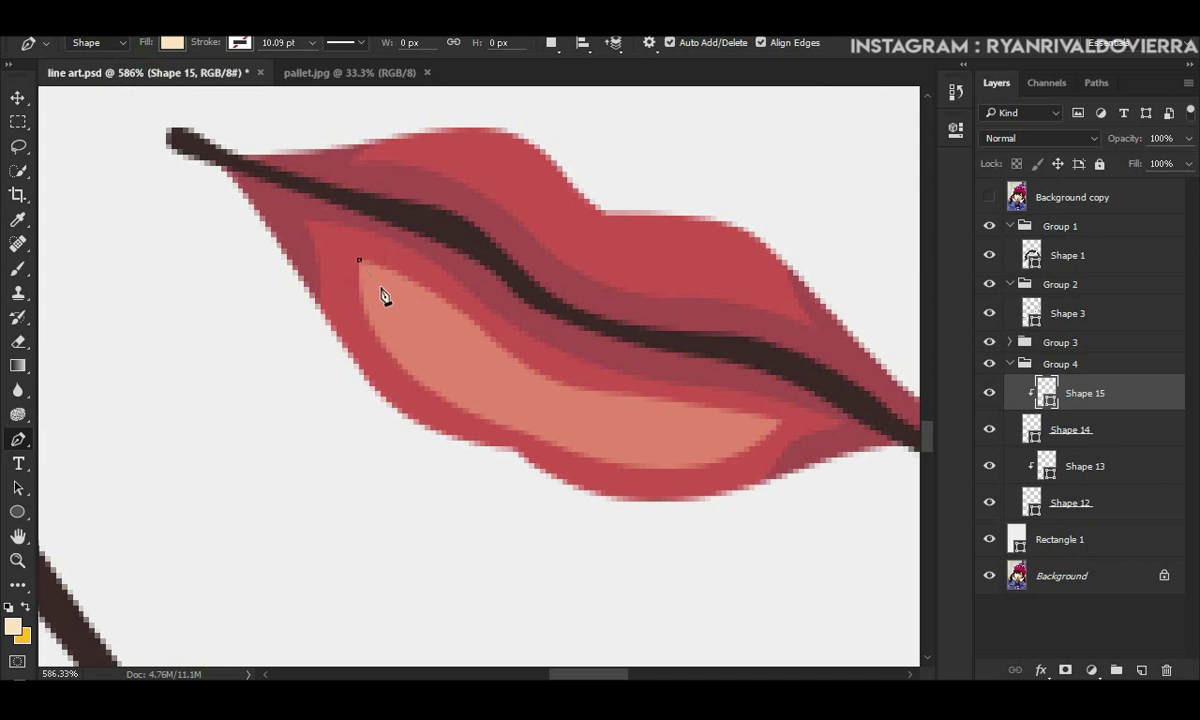
{"action": "left_click_drag", "start_coordinate": [401, 320], "coordinate": [540, 387]}
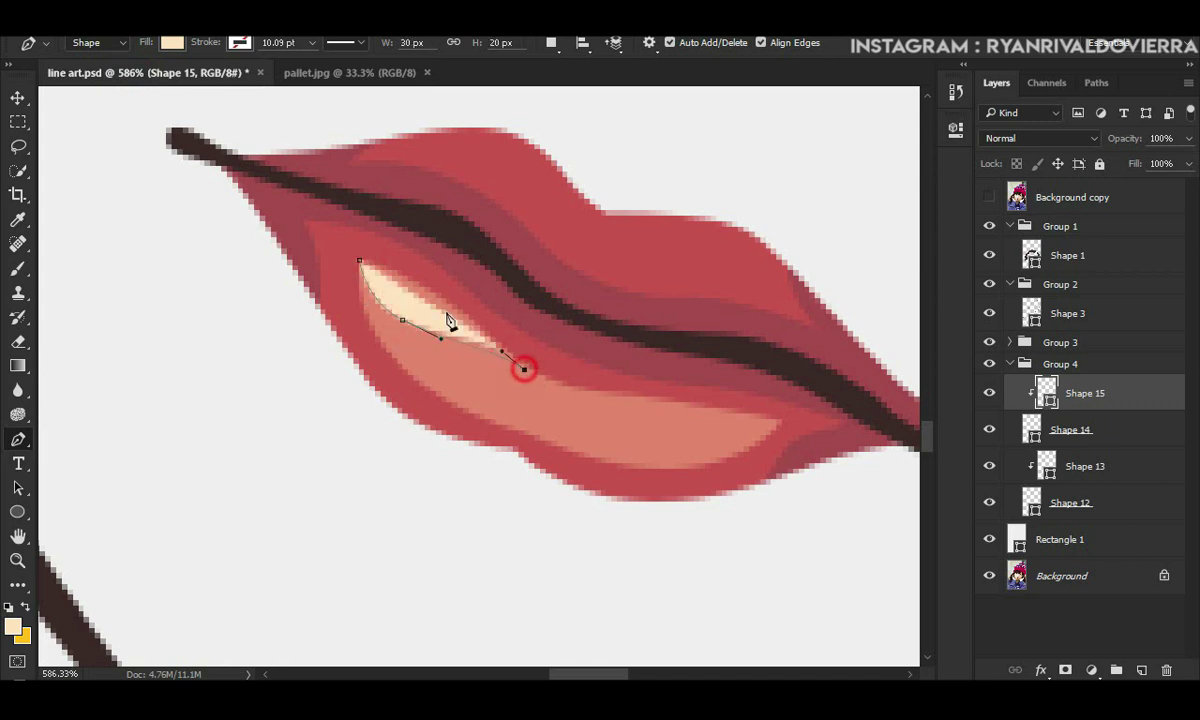
{"action": "left_click_drag", "start_coordinate": [360, 260], "coordinate": [334, 261]}
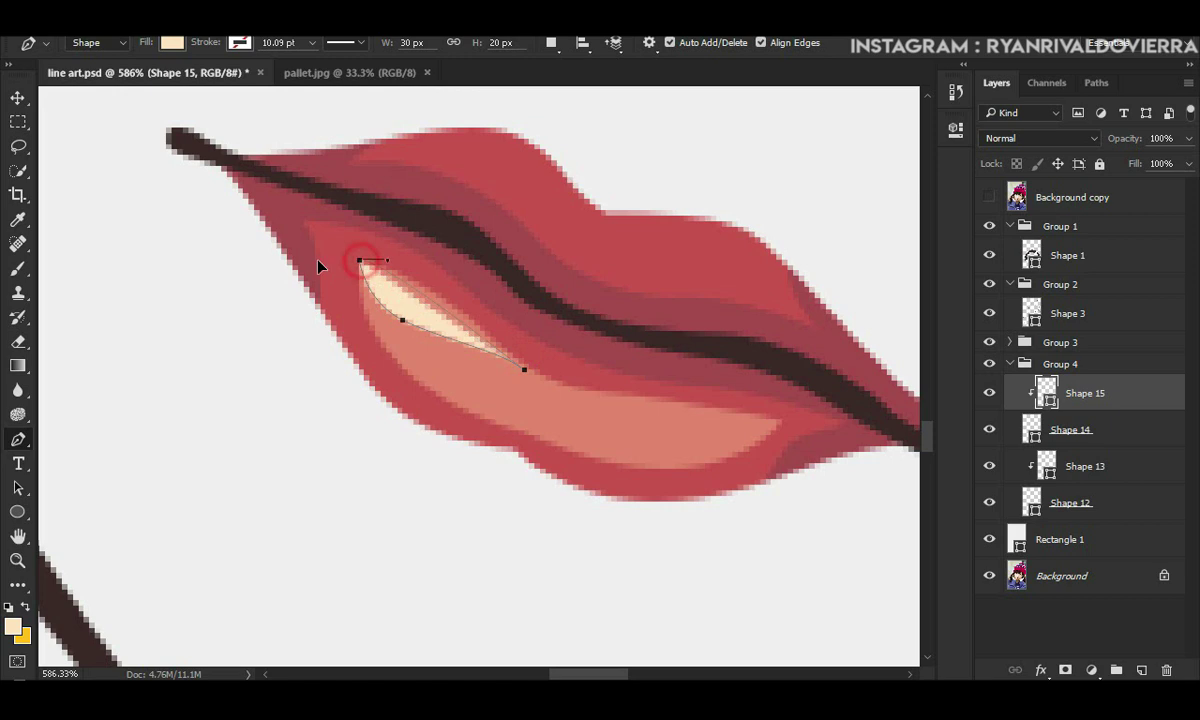
{"action": "left_click", "coordinate": [403, 319]}
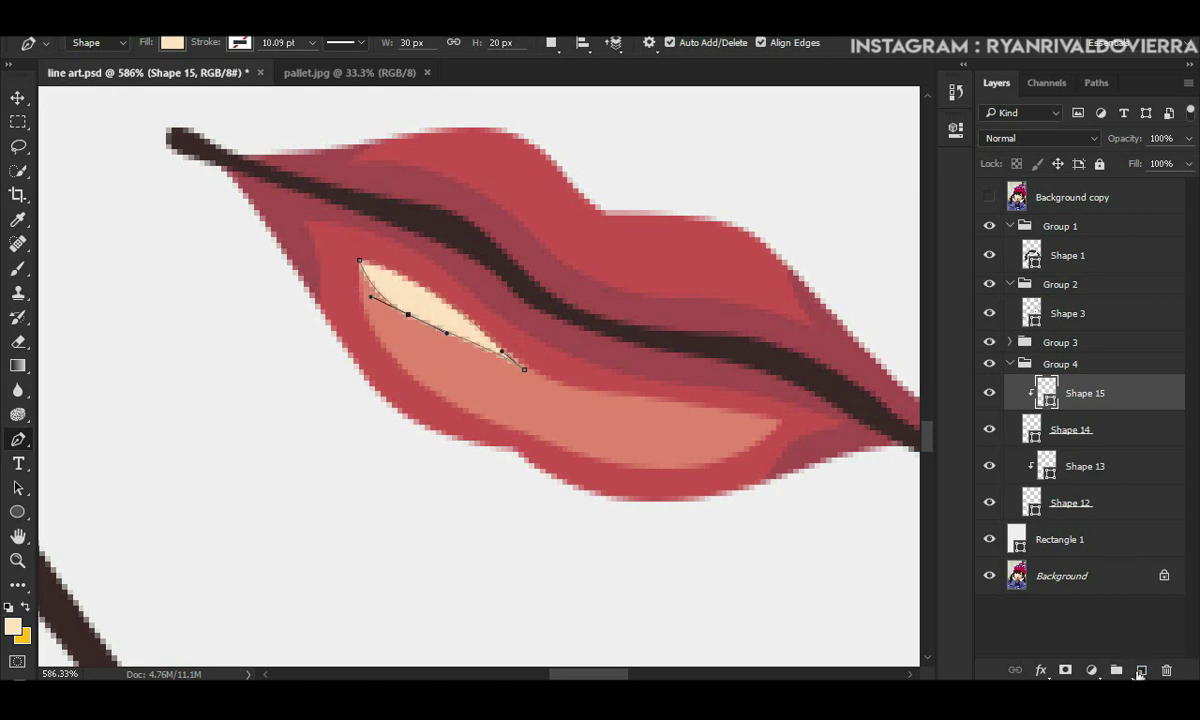
Step: Add a layer clipped to Shape 15 and set the foreground to coral e1856e
{"action": "left_click", "coordinate": [1141, 670]}
{"action": "right_click", "coordinate": [1120, 400]}
{"action": "left_click", "coordinate": [950, 425]}
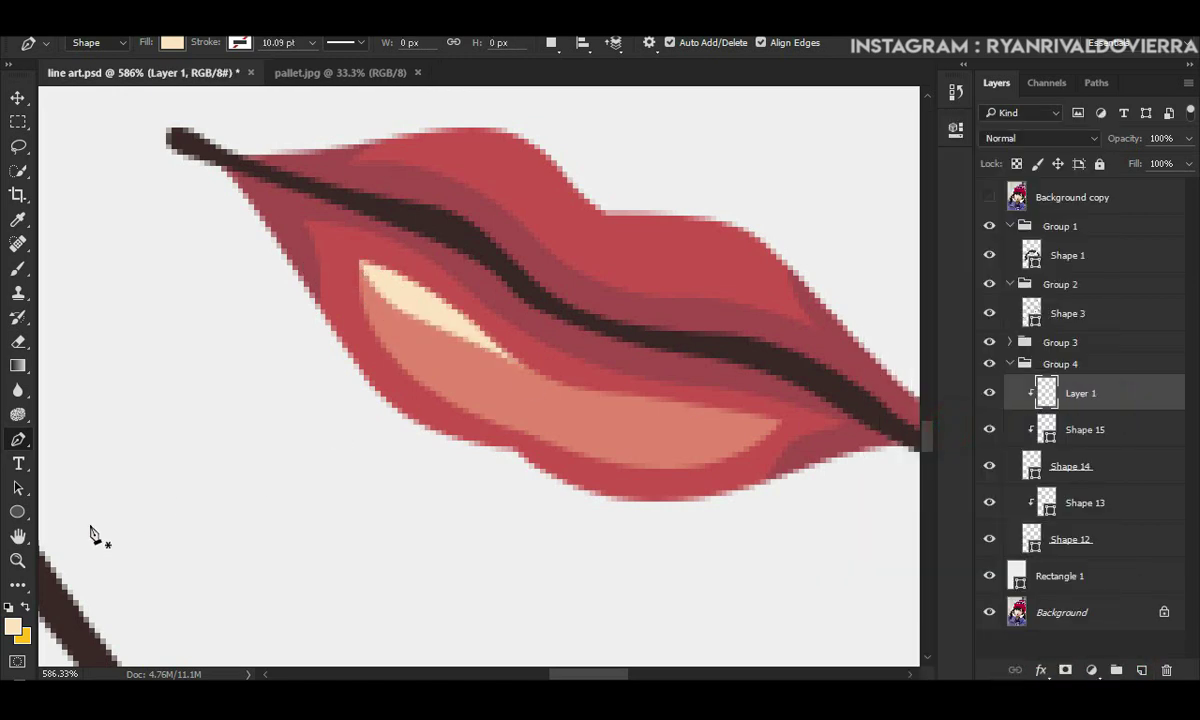
{"action": "left_click", "coordinate": [12, 627]}
{"action": "left_click", "coordinate": [437, 348]}
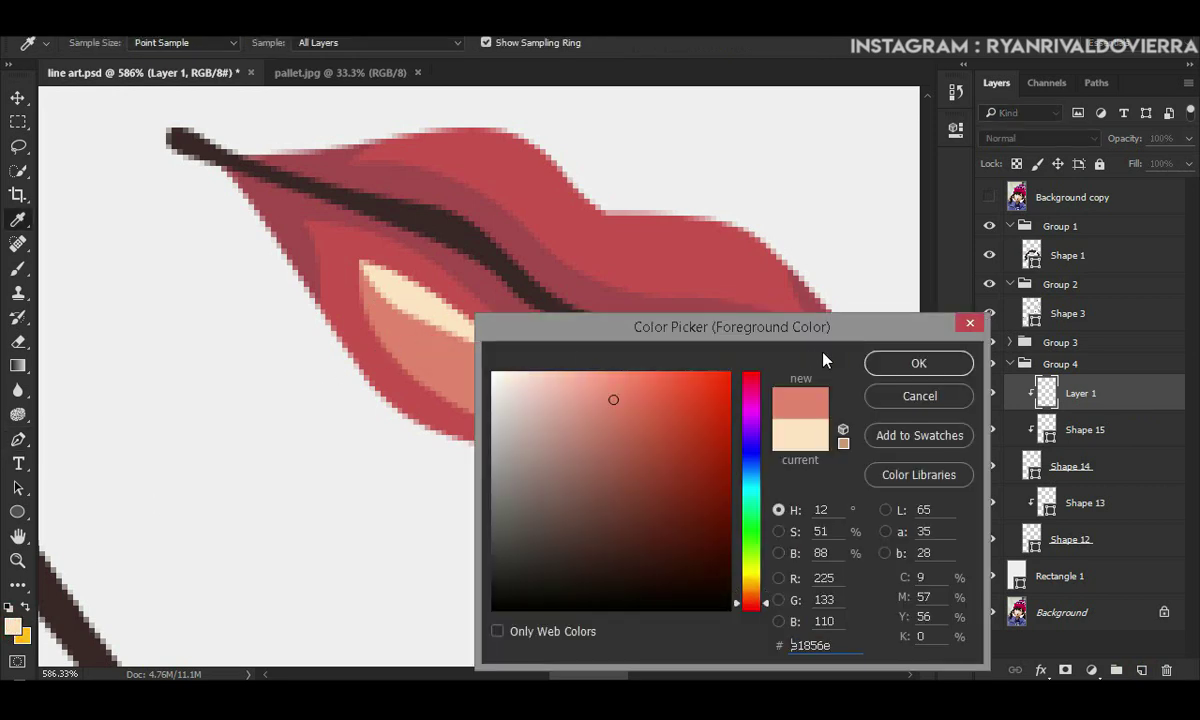
{"action": "left_click", "coordinate": [882, 360]}
Step: Draw the thin coral Shape 16 sliver across the cream highlight, then deselect it
{"action": "left_click", "coordinate": [401, 325]}
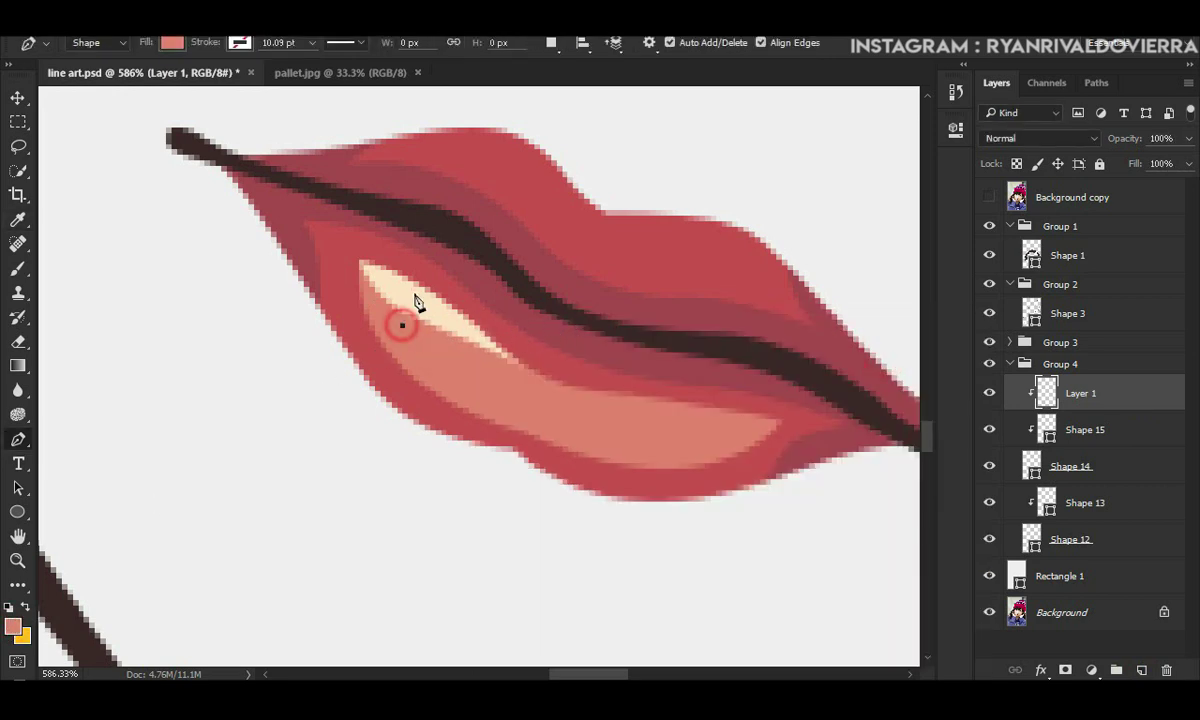
{"action": "left_click", "coordinate": [422, 273]}
{"action": "left_click", "coordinate": [419, 331]}
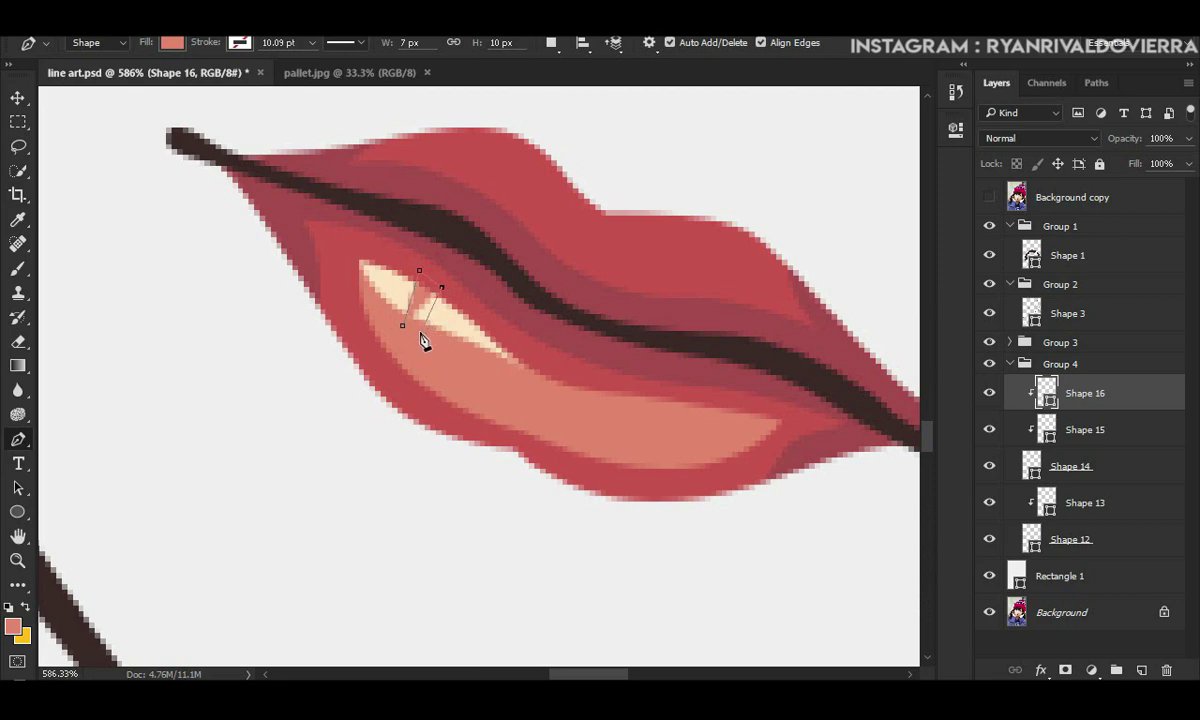
{"action": "left_click", "coordinate": [402, 325]}
{"action": "left_click_drag", "start_coordinate": [419, 270], "coordinate": [425, 270]}
{"action": "left_click", "coordinate": [1070, 197]}
{"action": "scroll", "coordinate": [472, 308], "scroll_direction": "down", "scroll_amount": 3}
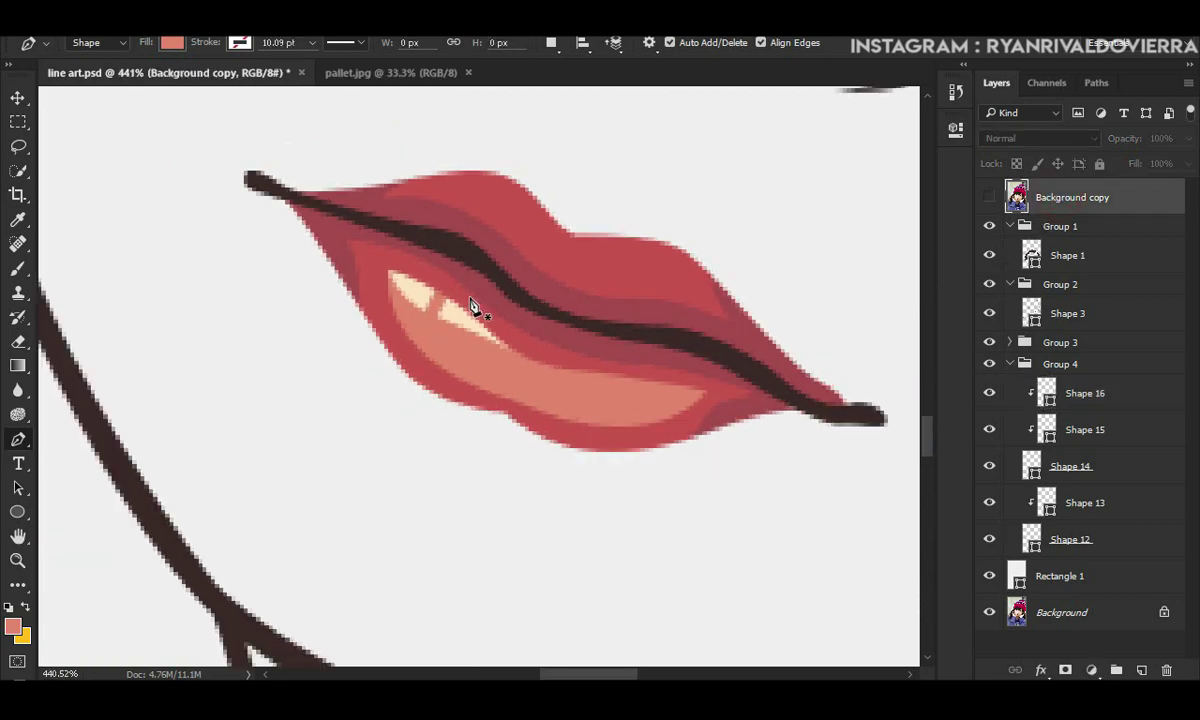
{"action": "scroll", "coordinate": [567, 320], "scroll_direction": "down", "scroll_amount": 2}
{"action": "scroll", "coordinate": [567, 320], "scroll_direction": "down", "scroll_amount": 2}
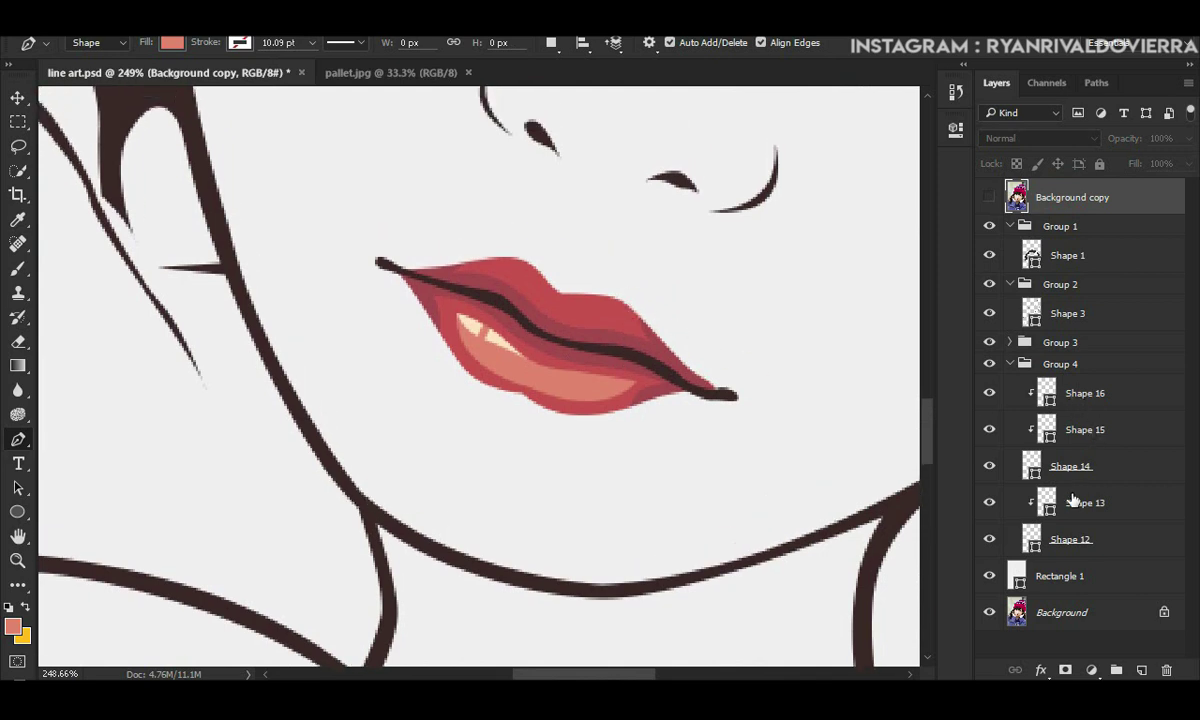
Step: Add a layer clipped to lip base Shape 12 and sample salmon from pallet.jpg
{"action": "left_click", "coordinate": [1064, 536]}
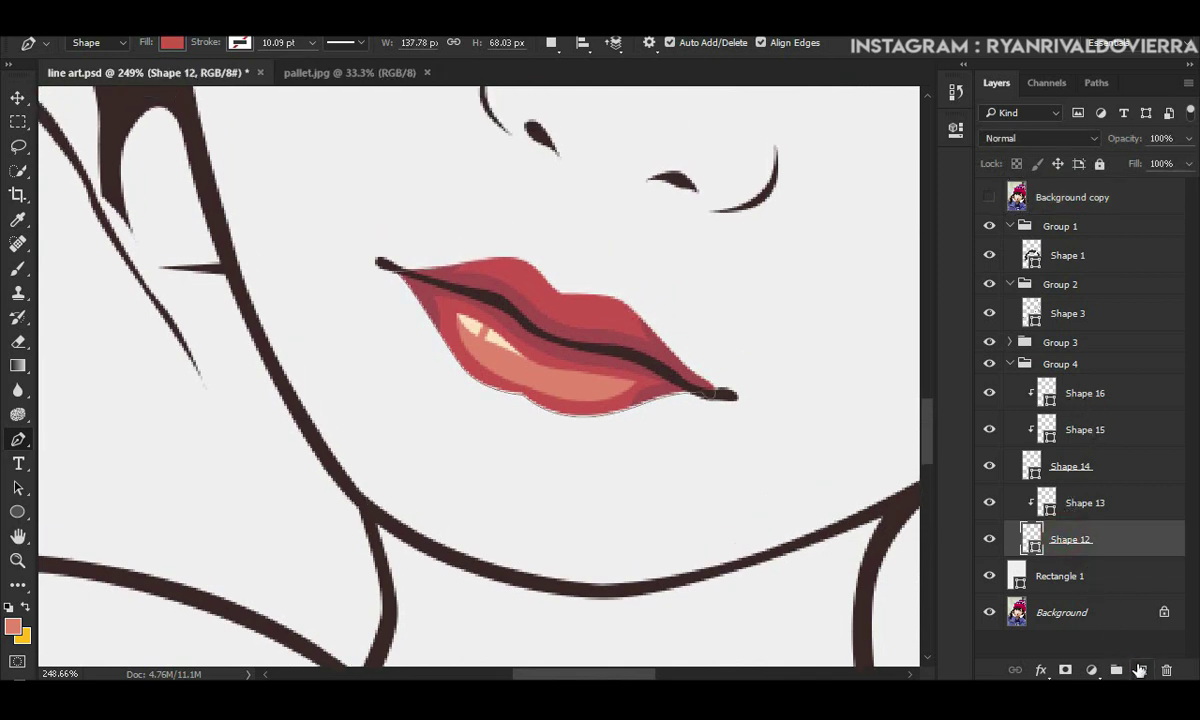
{"action": "left_click", "coordinate": [1141, 669]}
{"action": "left_click", "coordinate": [342, 75]}
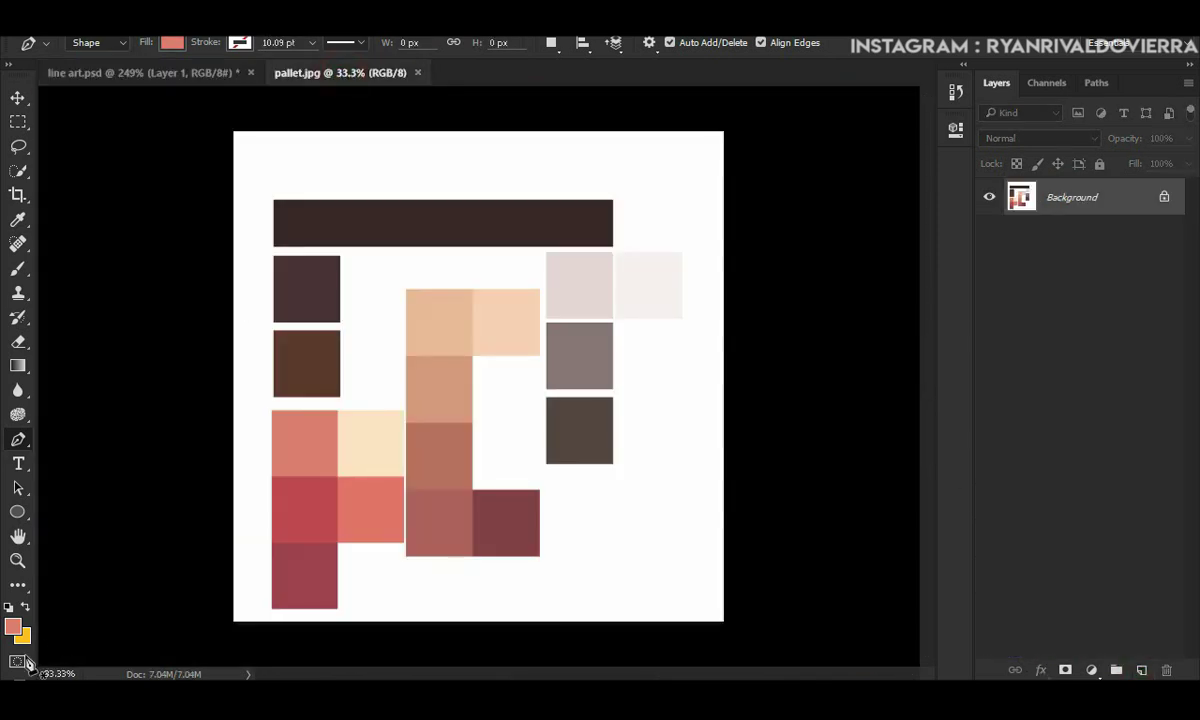
{"action": "left_click", "coordinate": [13, 626]}
{"action": "left_click", "coordinate": [372, 520]}
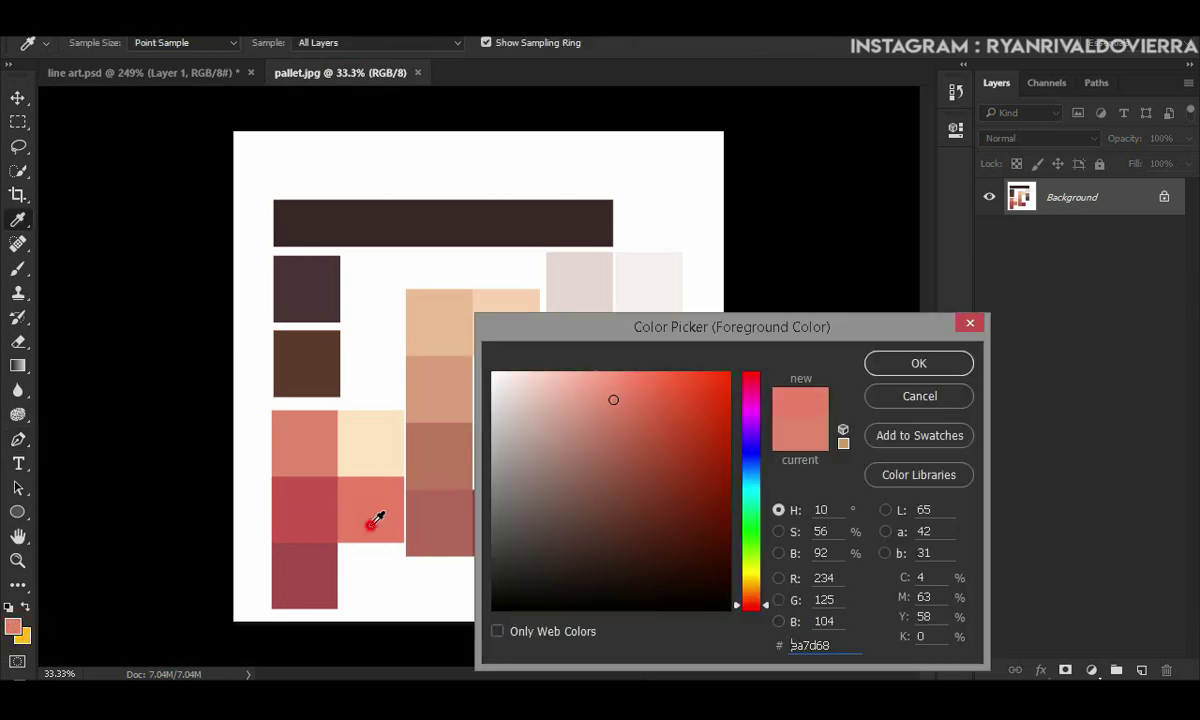
{"action": "left_click", "coordinate": [868, 362]}
{"action": "left_click", "coordinate": [147, 72]}
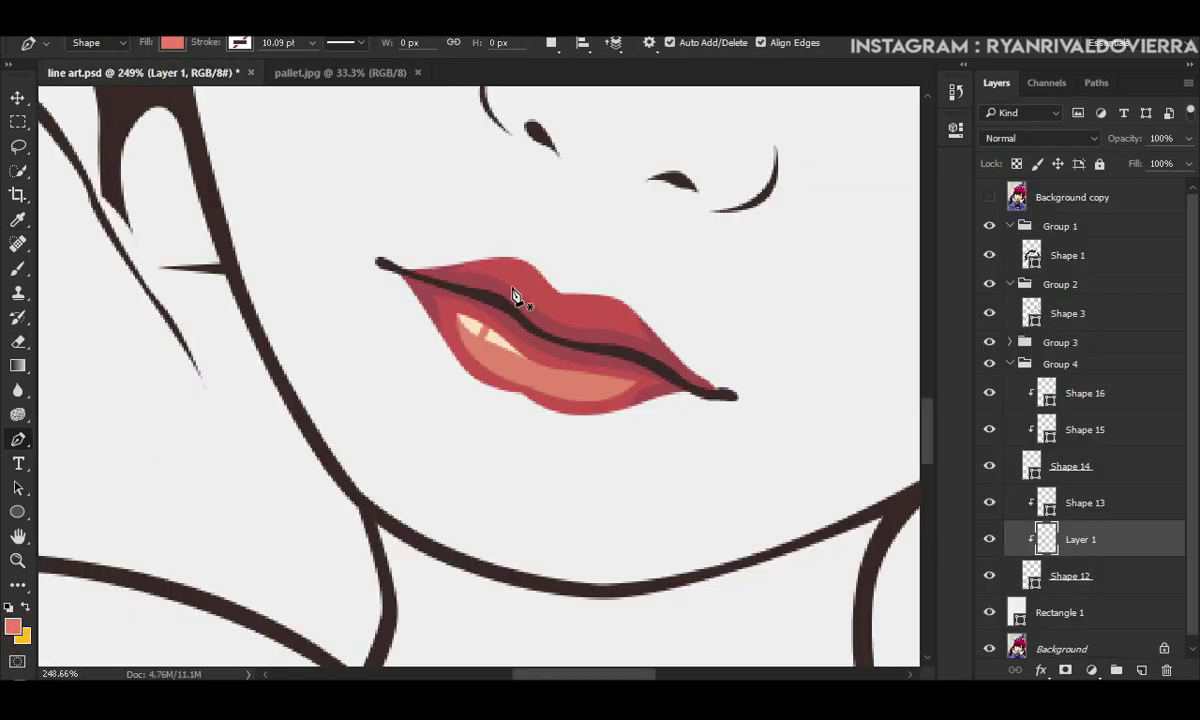
Step: Draw the salmon Shape 17 highlight across the upper lip's top band with the Pen tool
{"action": "scroll", "coordinate": [517, 303], "scroll_direction": "up", "scroll_amount": 2}
{"action": "left_click", "coordinate": [995, 200]}
{"action": "left_click", "coordinate": [989, 197]}
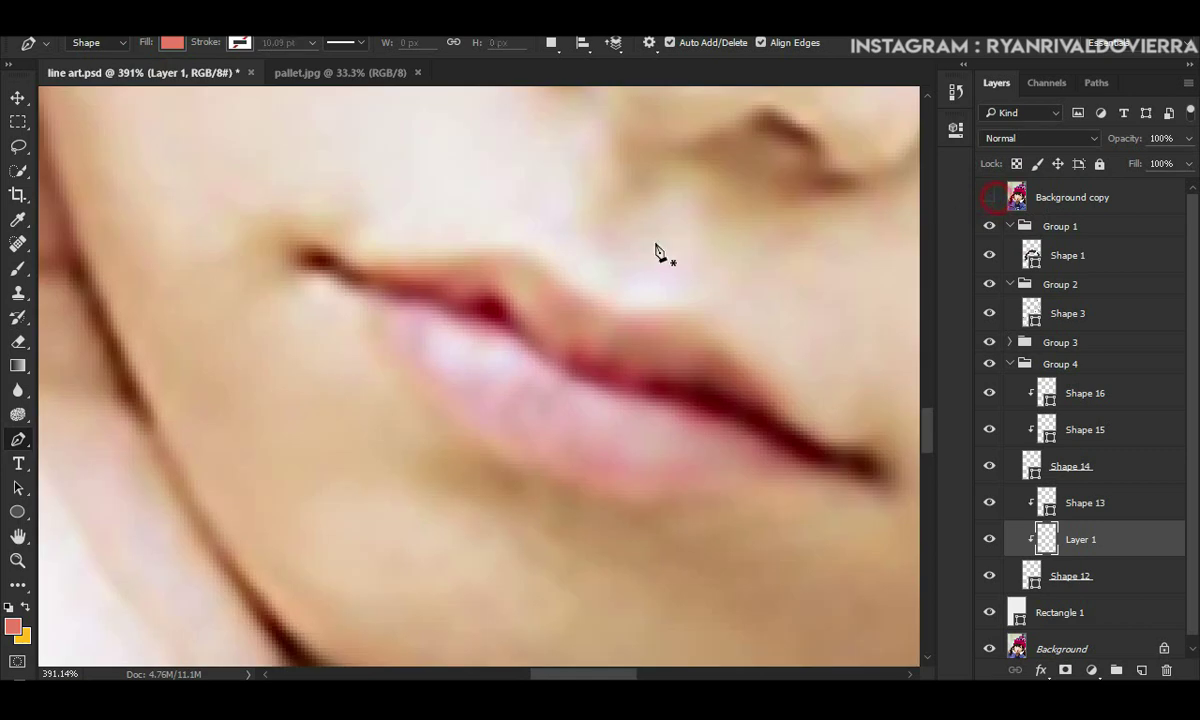
{"action": "left_click", "coordinate": [491, 253]}
{"action": "left_click", "coordinate": [543, 285]}
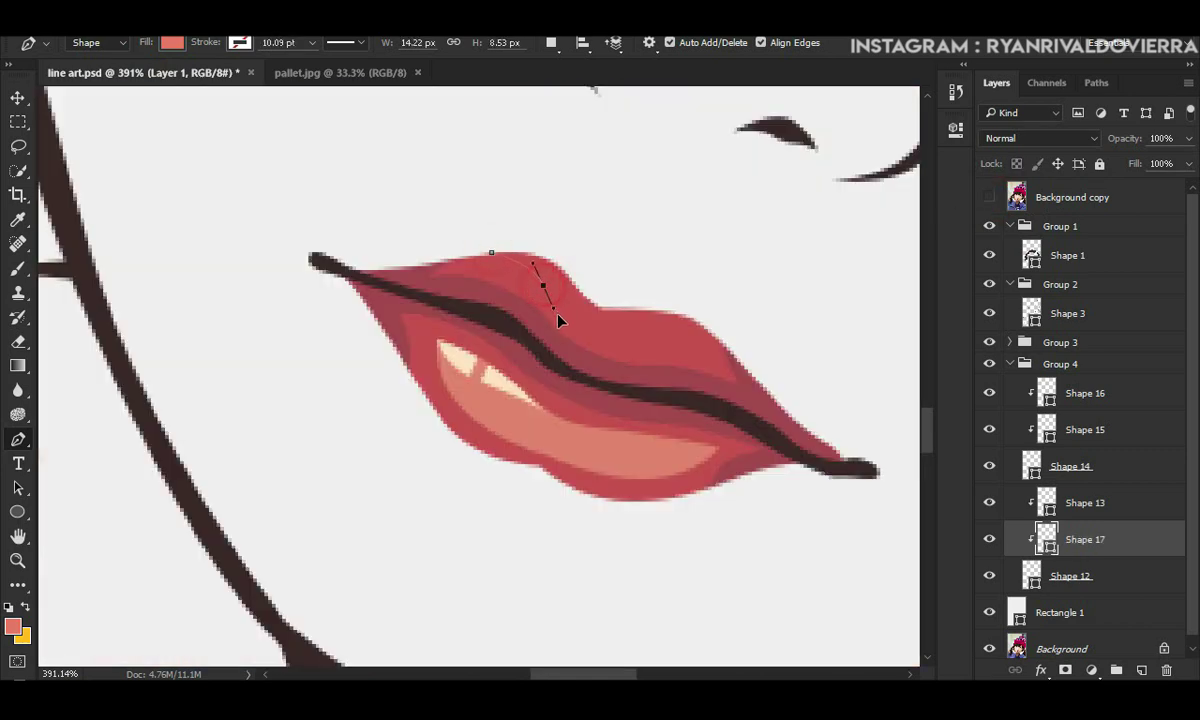
{"action": "left_click_drag", "start_coordinate": [616, 343], "coordinate": [746, 355]}
{"action": "key", "text": "ctrl+z"}
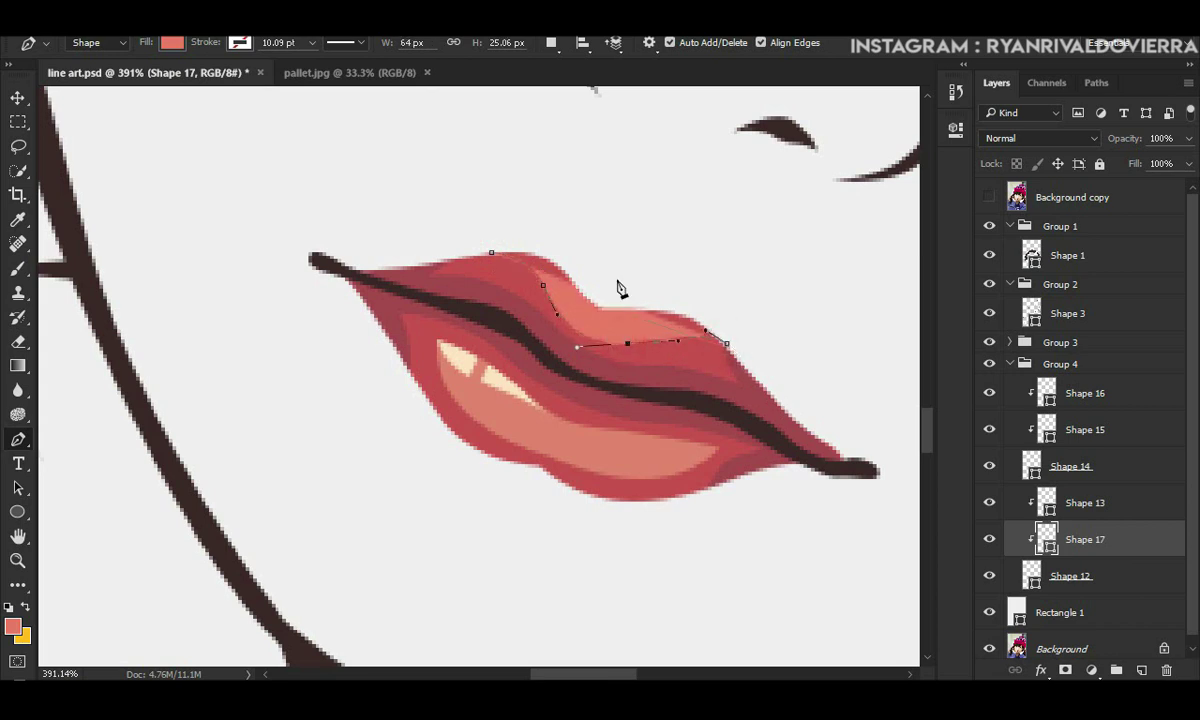
{"action": "left_click_drag", "start_coordinate": [612, 259], "coordinate": [498, 216]}
{"action": "left_click", "coordinate": [494, 252]}
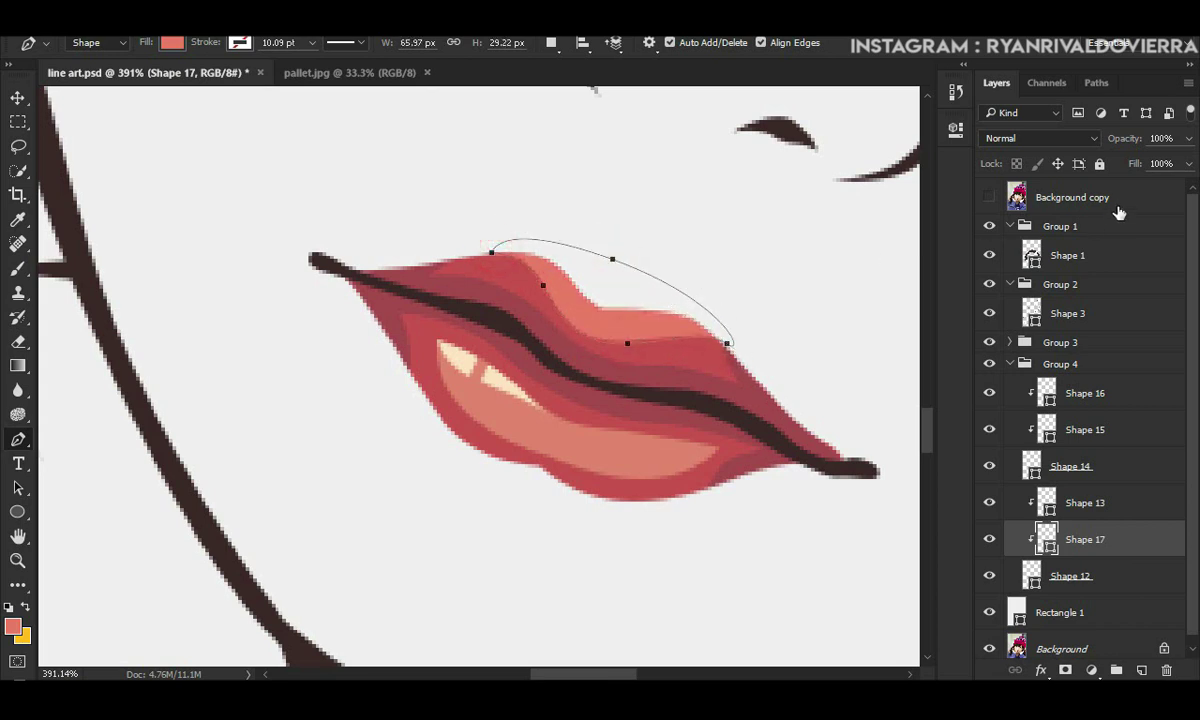
{"action": "left_click", "coordinate": [1115, 197]}
{"action": "scroll", "coordinate": [656, 332], "scroll_direction": "down", "scroll_amount": 3}
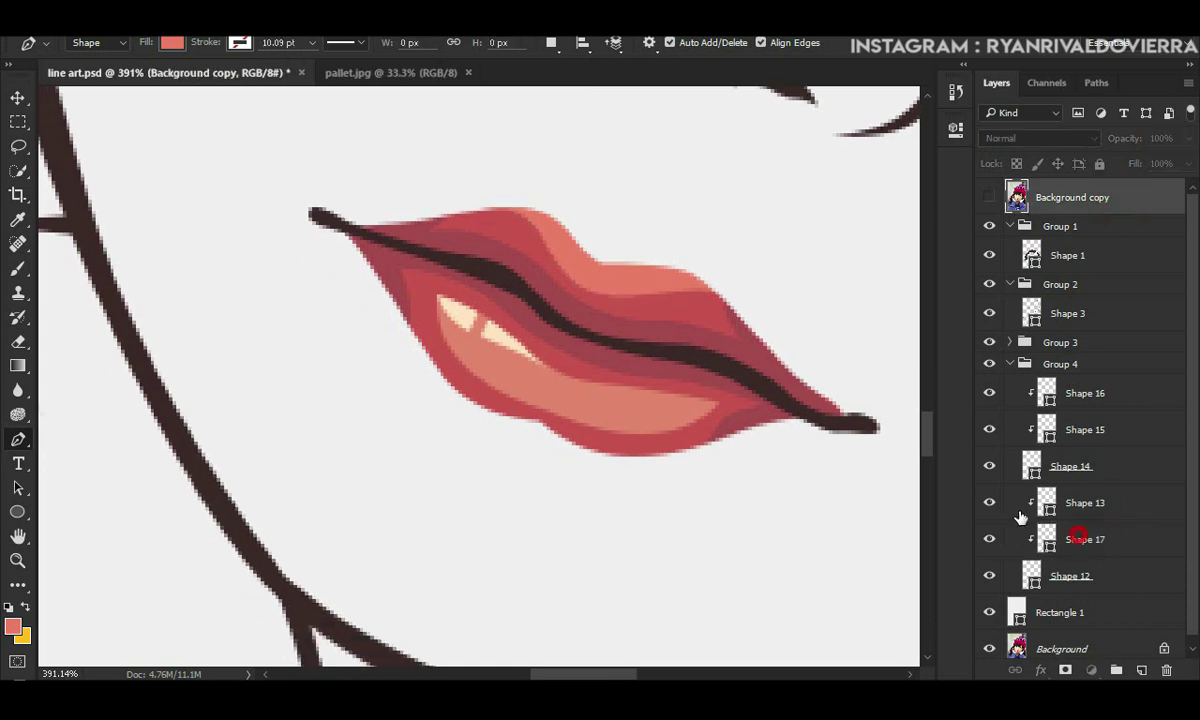
Step: Refine the Shape 17 highlight outline by adding and adjusting anchor points
{"action": "left_click", "coordinate": [1085, 539]}
{"action": "left_click", "coordinate": [672, 298]}
{"action": "left_click", "coordinate": [626, 301], "text": "ctrl"}
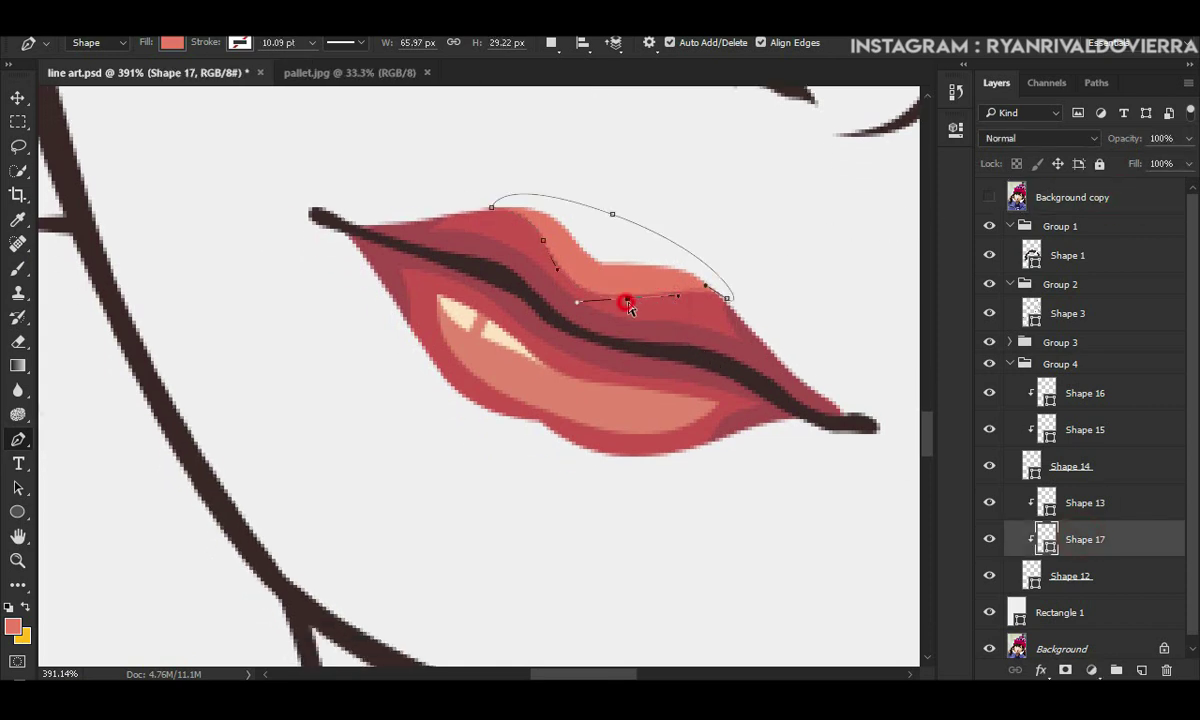
{"action": "left_click", "coordinate": [1039, 195]}
{"action": "scroll", "coordinate": [737, 340], "scroll_direction": "down", "scroll_amount": 1}
Step: Sharpen a corner point on lip Shape 13, then zoom out to the whole portrait
{"action": "left_click", "coordinate": [1085, 502]}
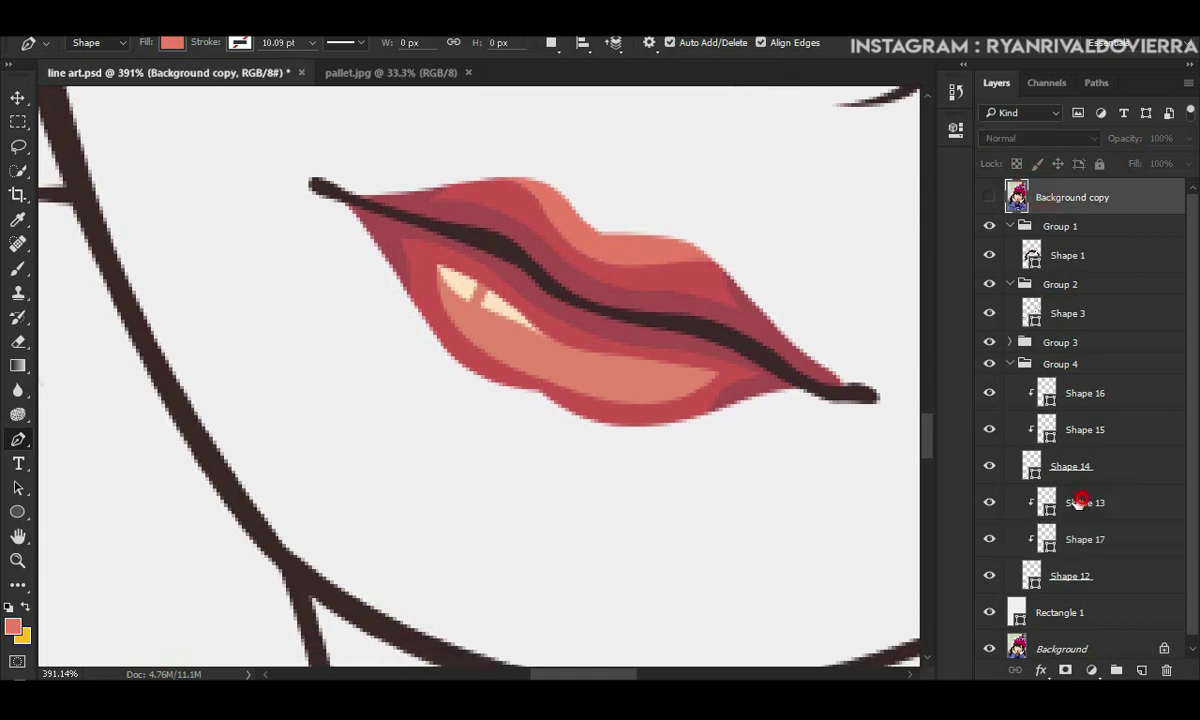
{"action": "left_click", "coordinate": [578, 272], "text": "ctrl"}
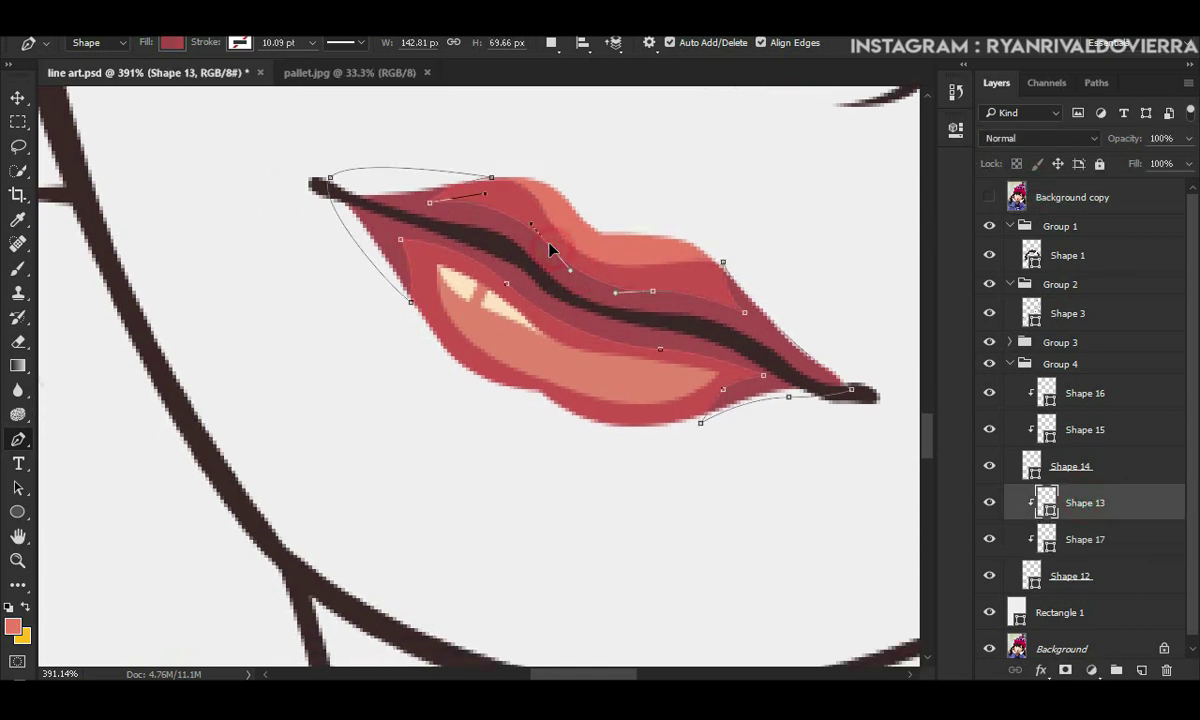
{"action": "left_click", "coordinate": [578, 285]}
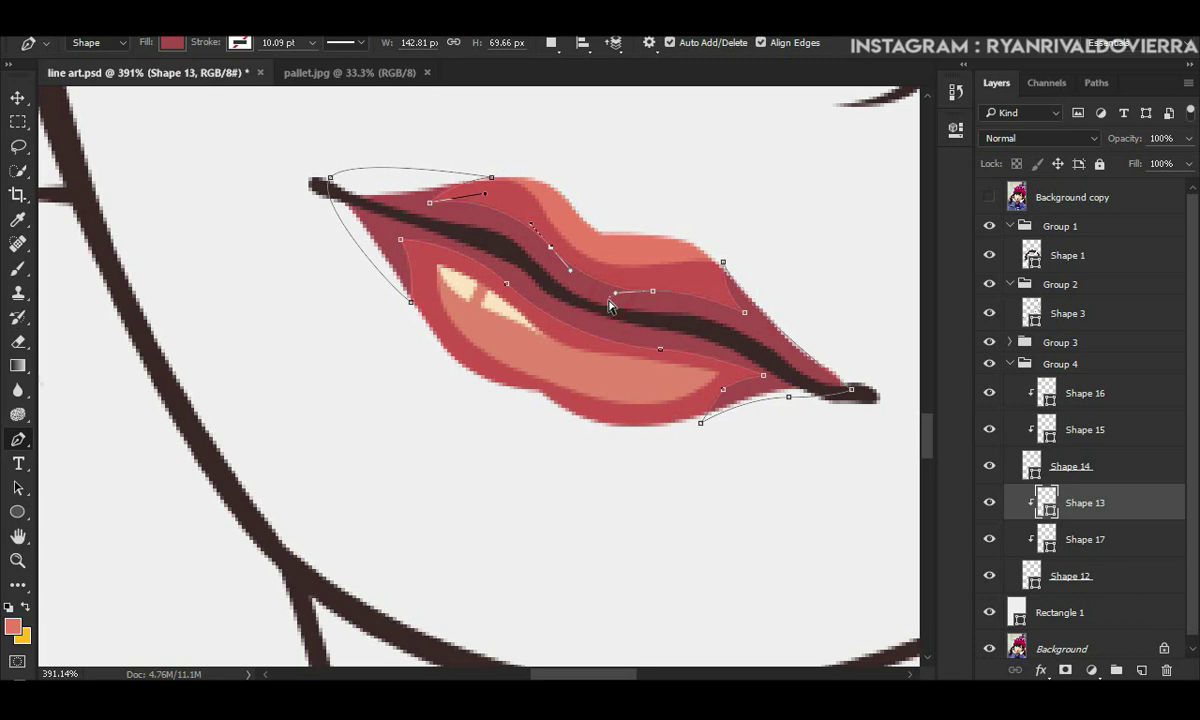
{"action": "left_click", "coordinate": [1010, 205]}
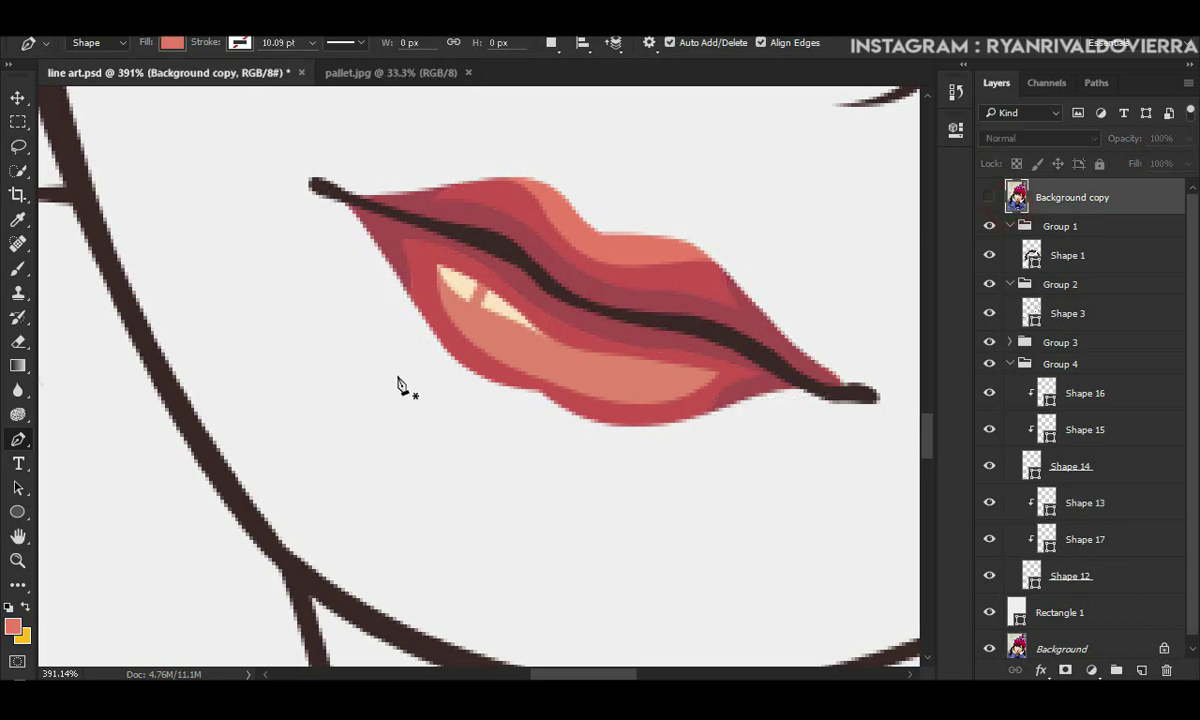
{"action": "scroll", "coordinate": [397, 388], "scroll_direction": "down", "scroll_amount": 3}
{"action": "scroll", "coordinate": [381, 330], "scroll_direction": "down", "scroll_amount": 3}
{"action": "scroll", "coordinate": [381, 330], "scroll_direction": "down", "scroll_amount": 3}
{"action": "scroll", "coordinate": [370, 500], "scroll_direction": "down", "scroll_amount": 1}
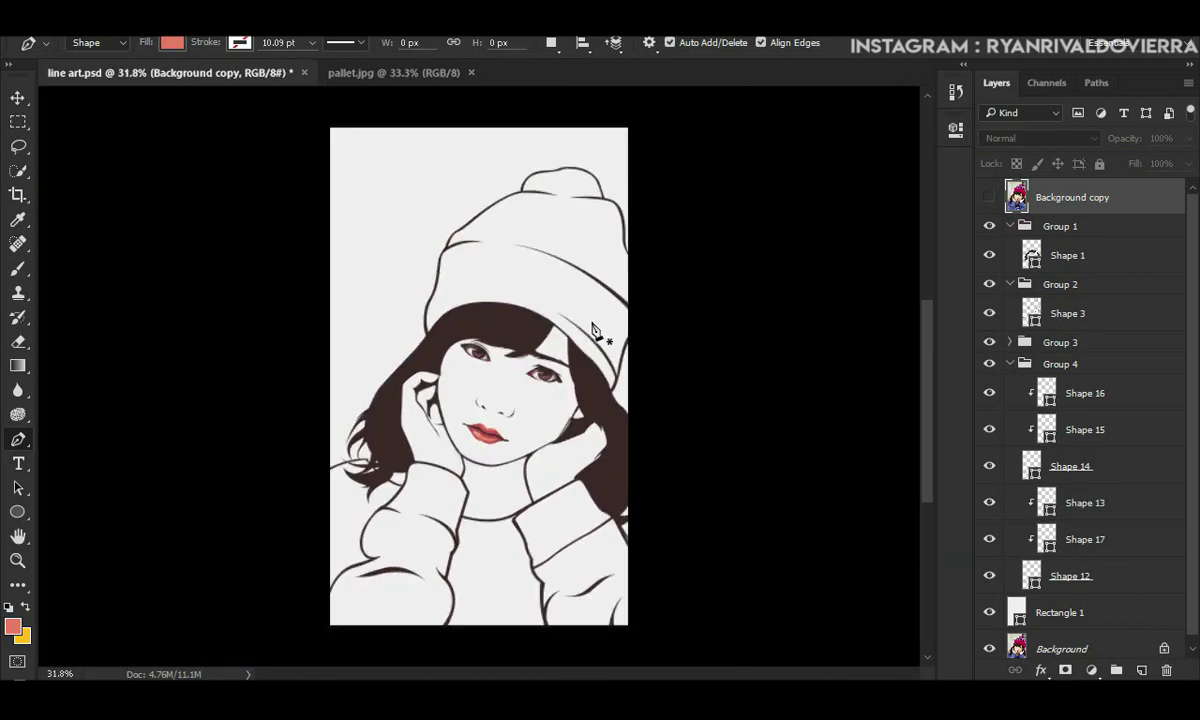
Step: Switch to the Bandicam recorder window to end the screen recording
{"action": "key", "text": "alt+Tab"}
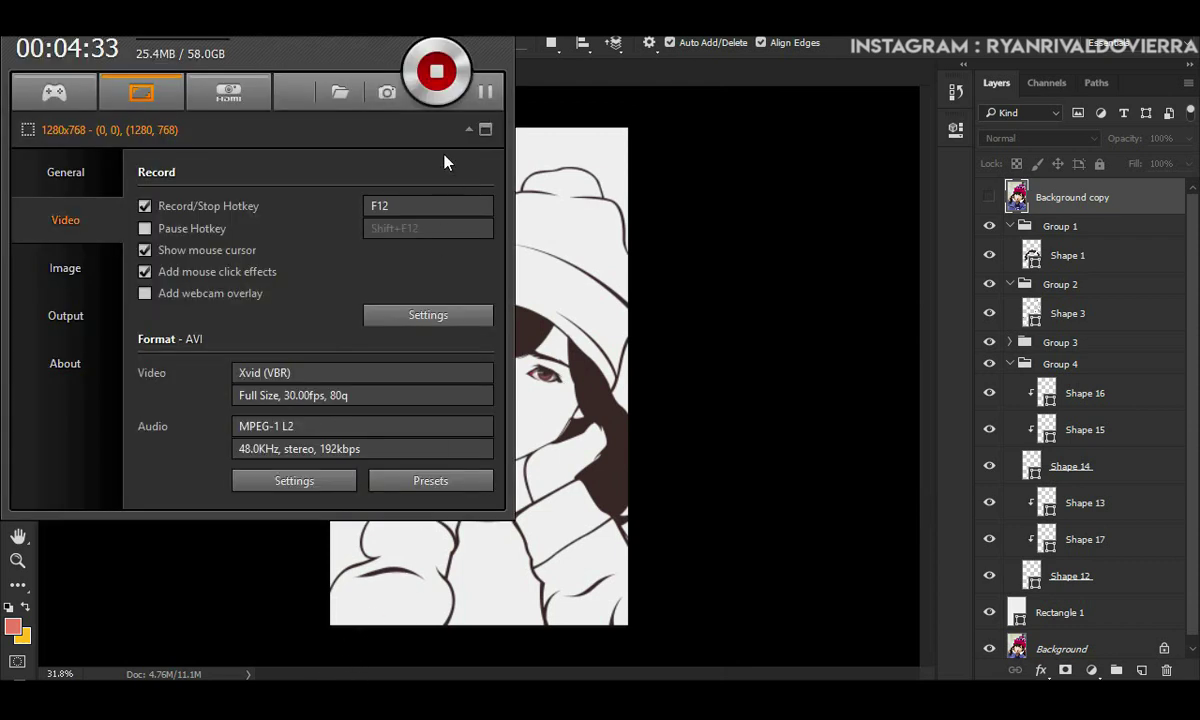